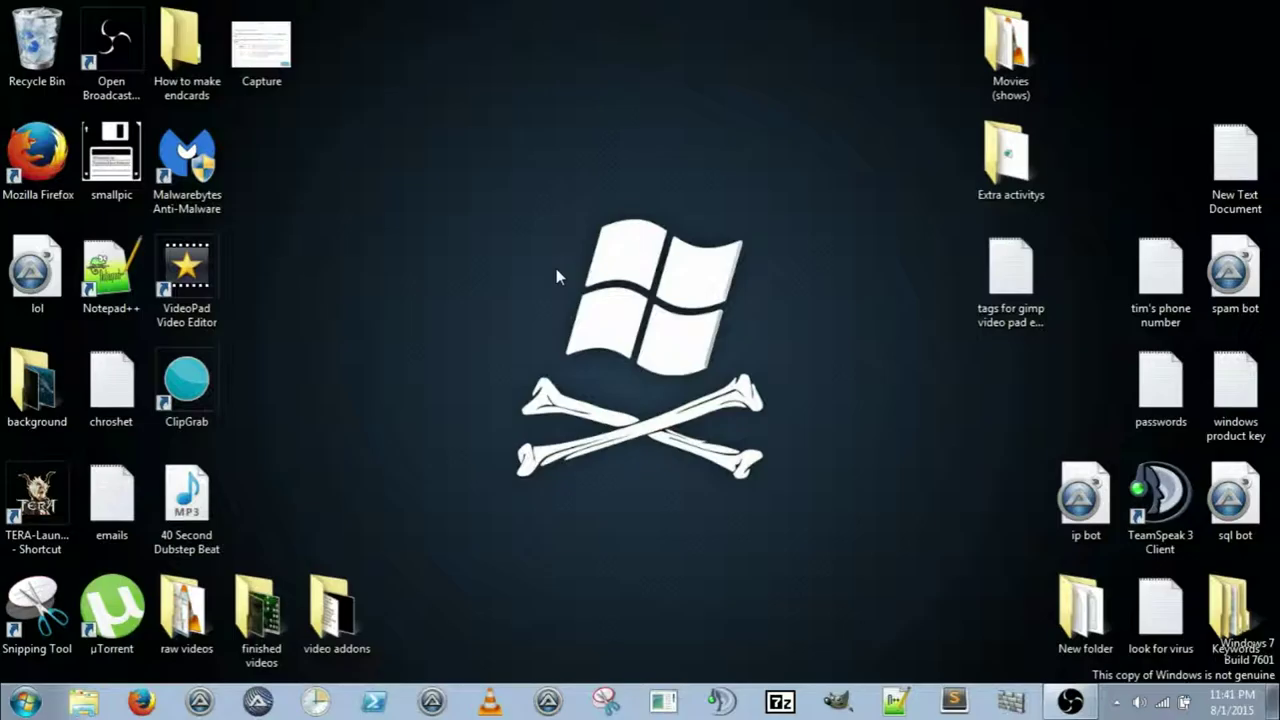
Launch Firefox, log in to HackThisSite and open Basic 11 from the basic missions list.
click(141, 702)
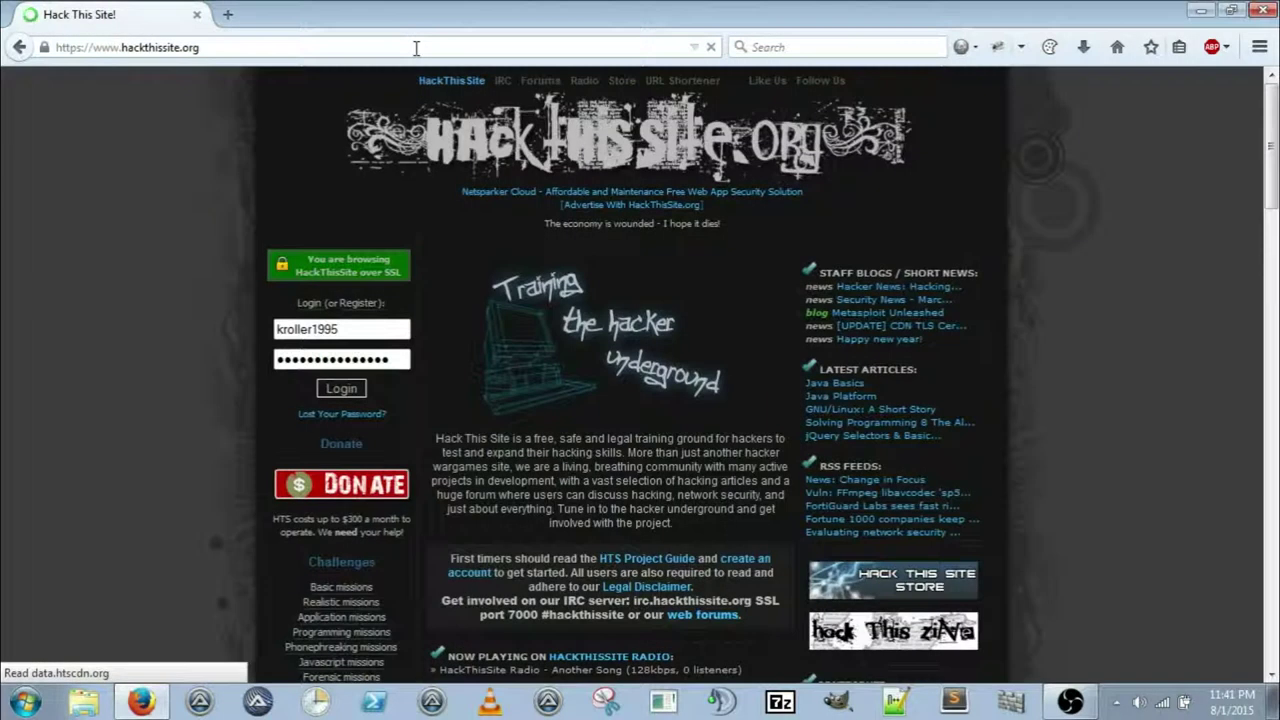
click(340, 432)
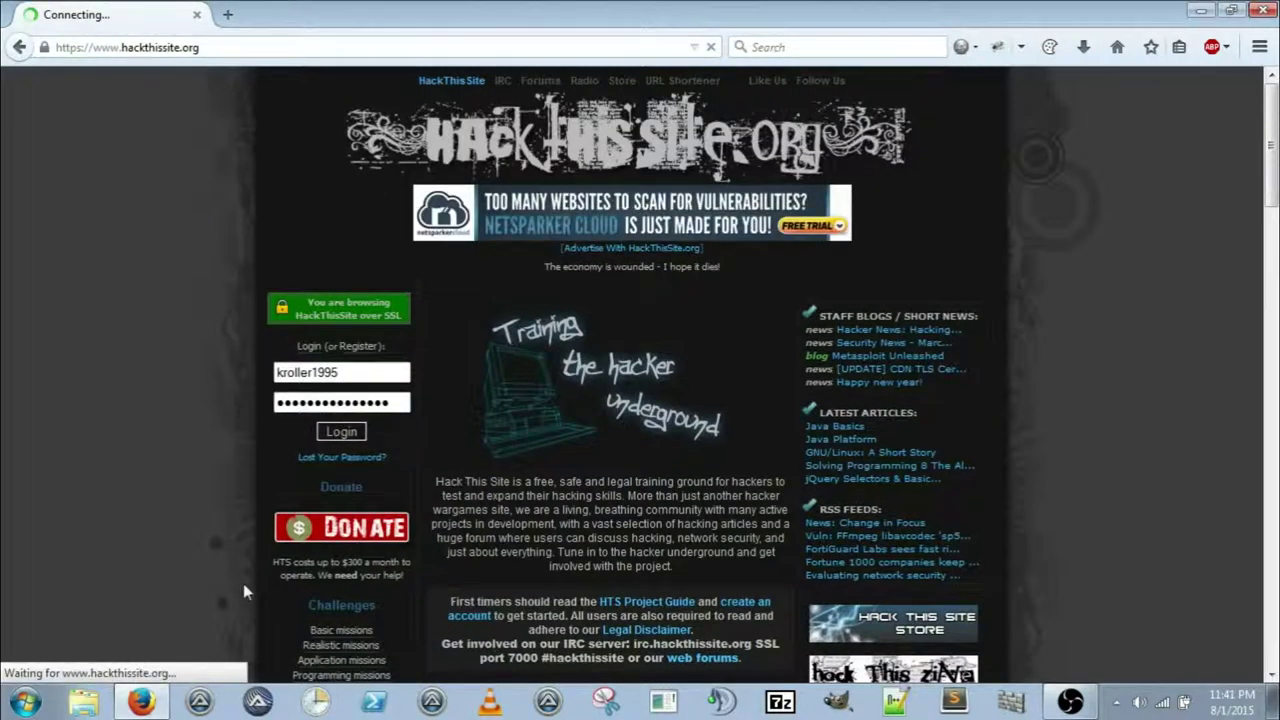
click(341, 615)
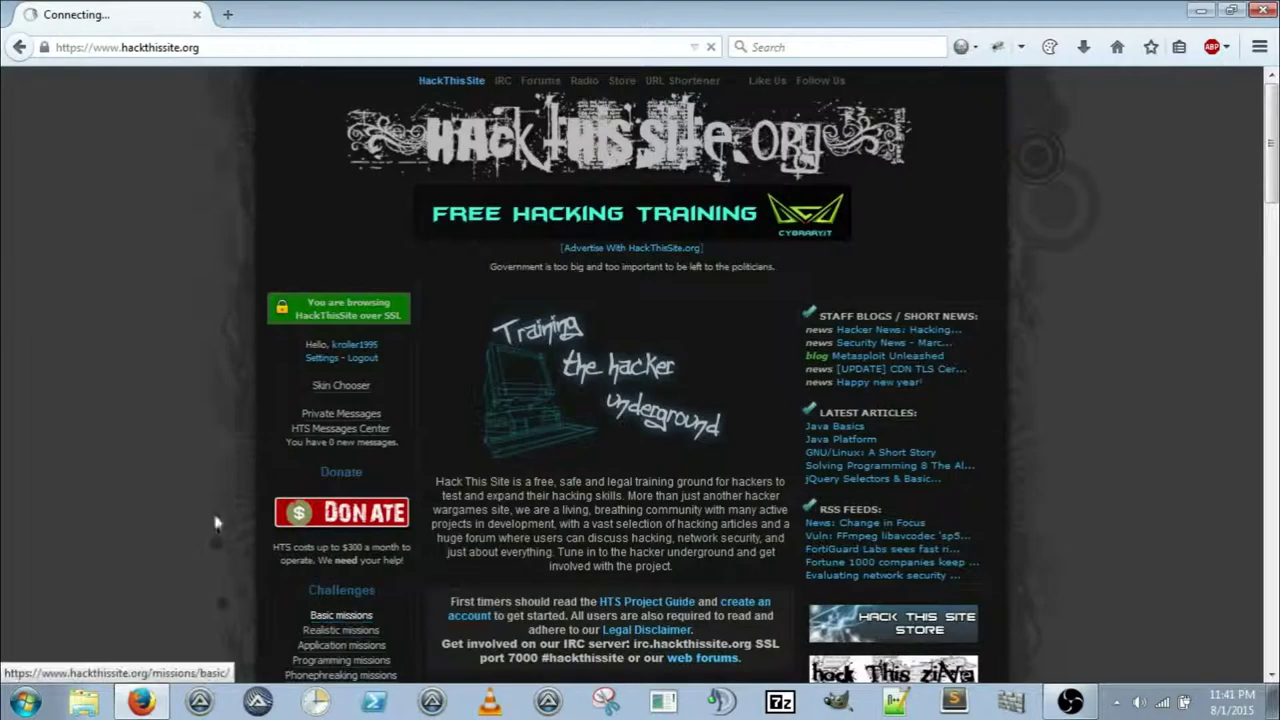
drag(1271, 178, 1257, 565)
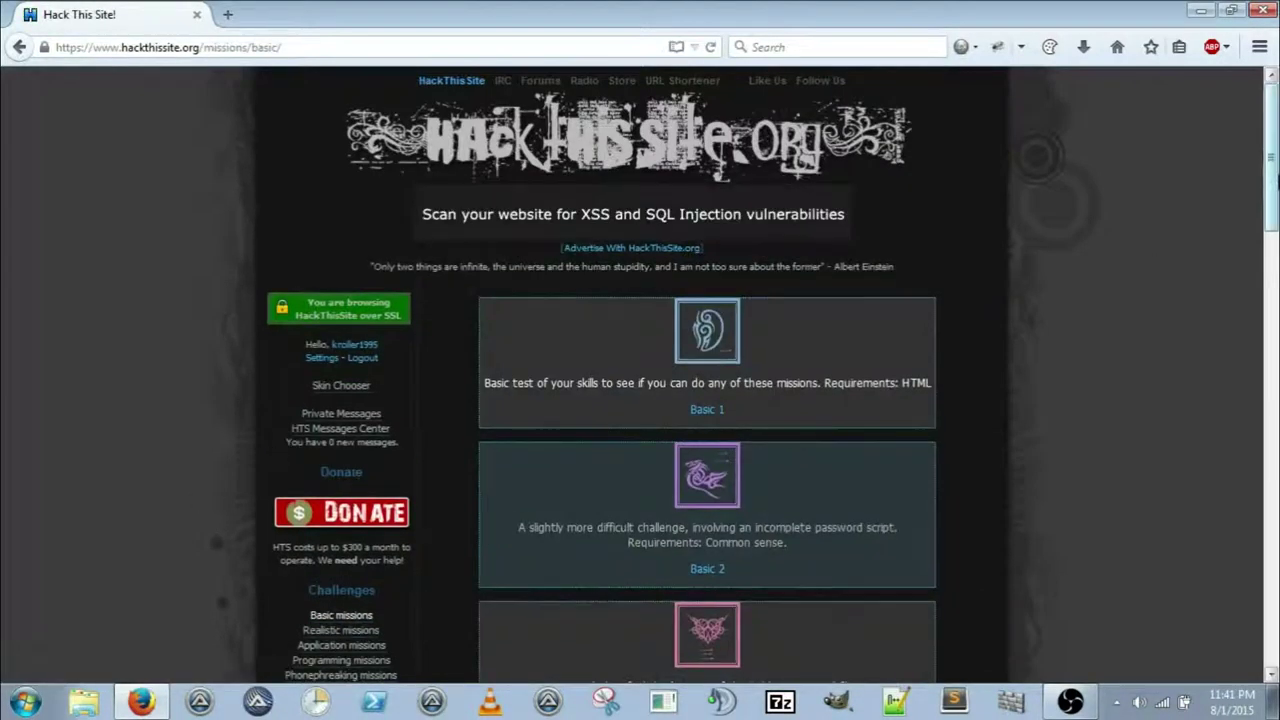
scroll(1257, 565, down, 2)
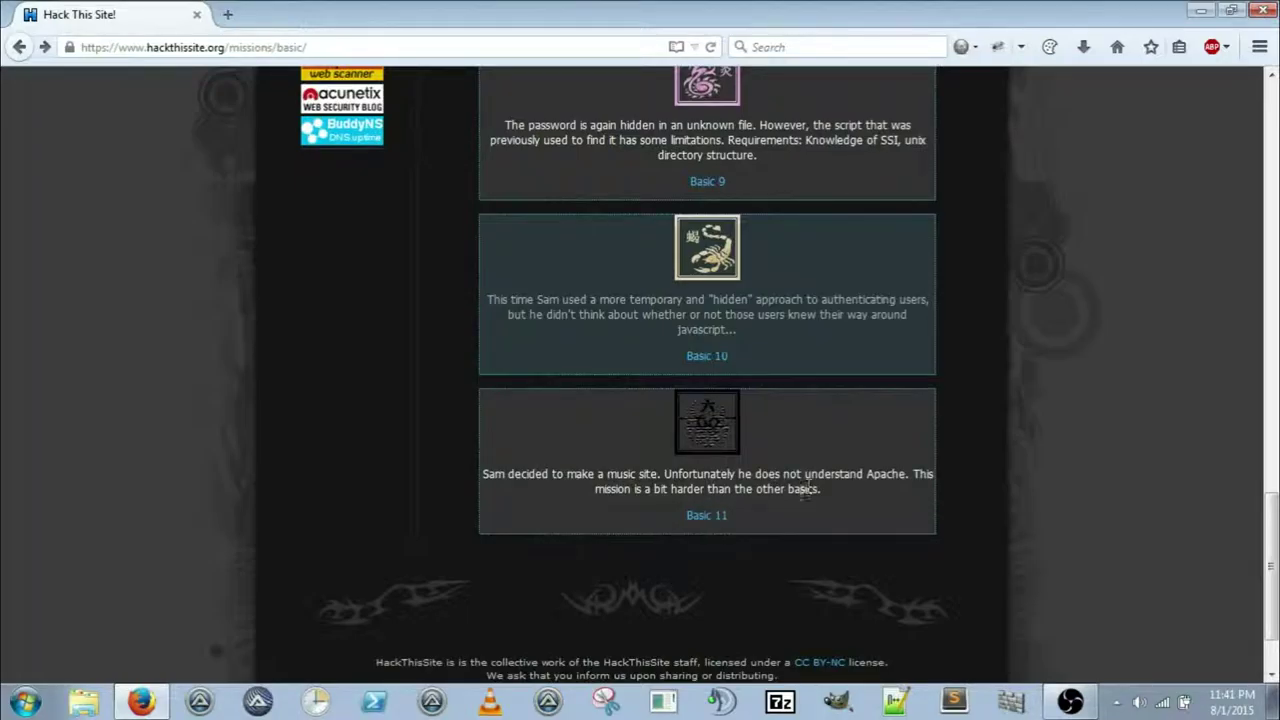
click(708, 516)
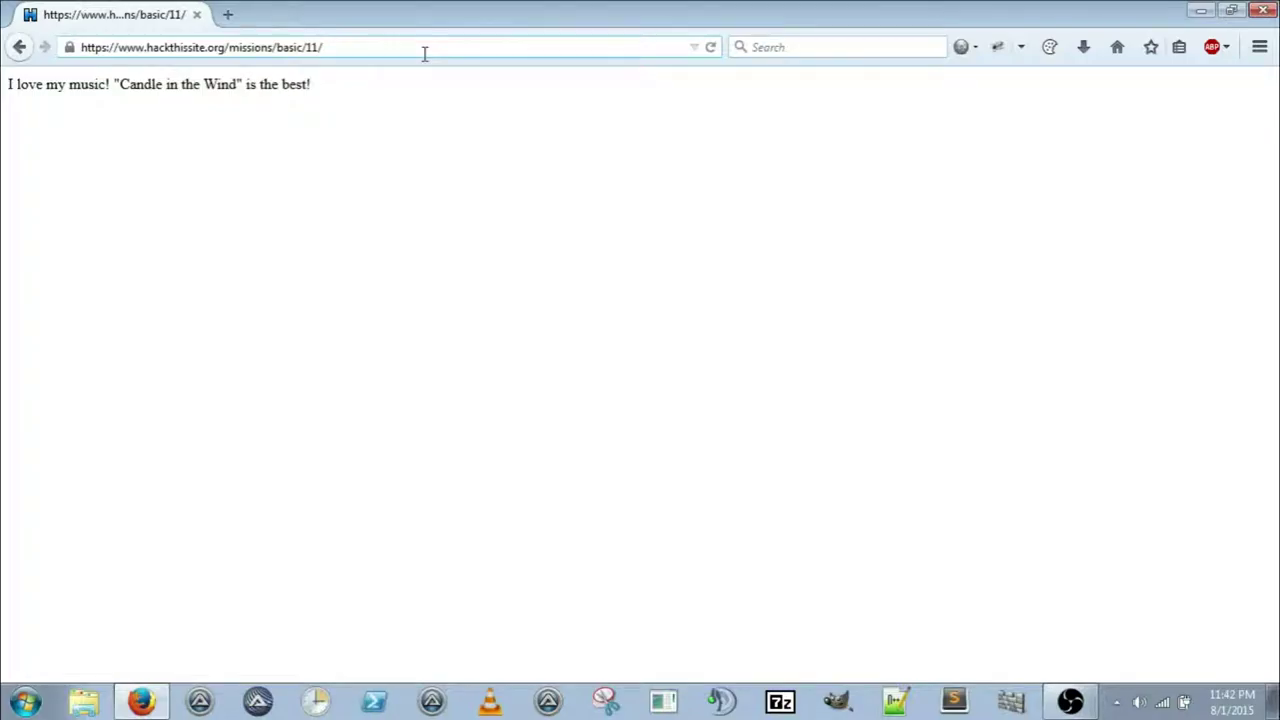
View the Basic 11 page source, read the hidden 'own collection' comment, then close the source.
right_click(328, 99)
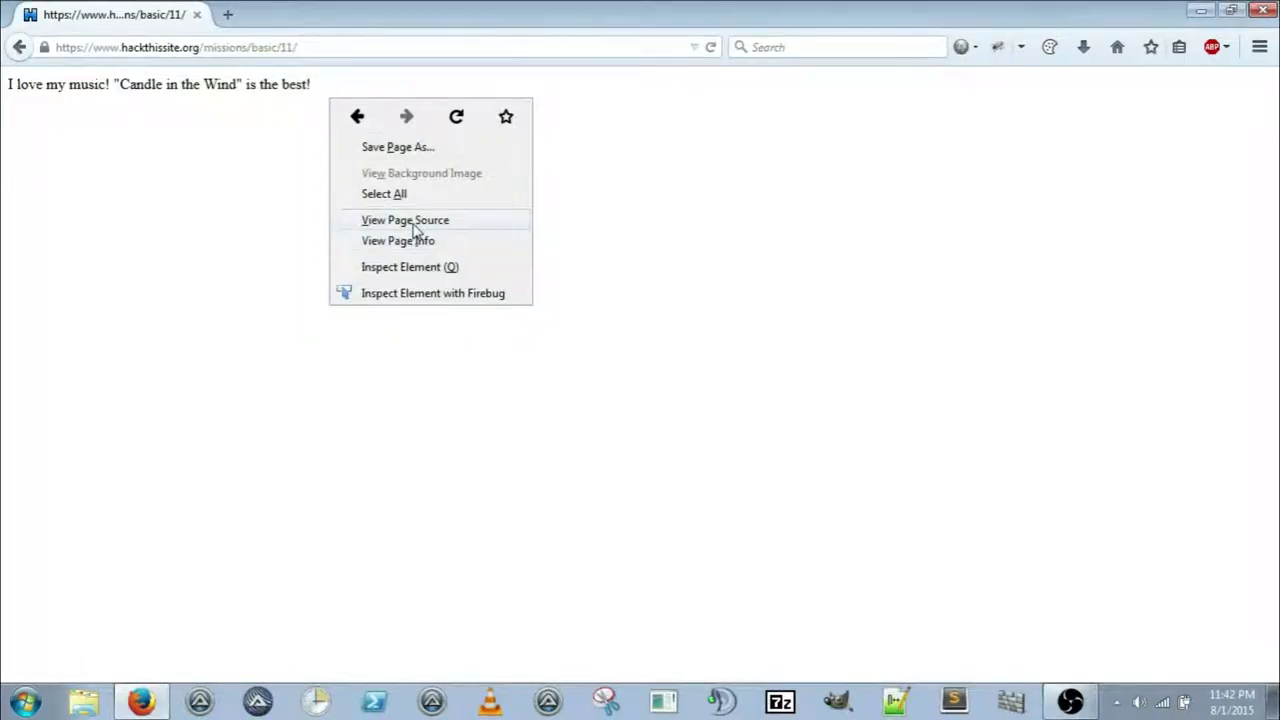
click(413, 220)
click(360, 218)
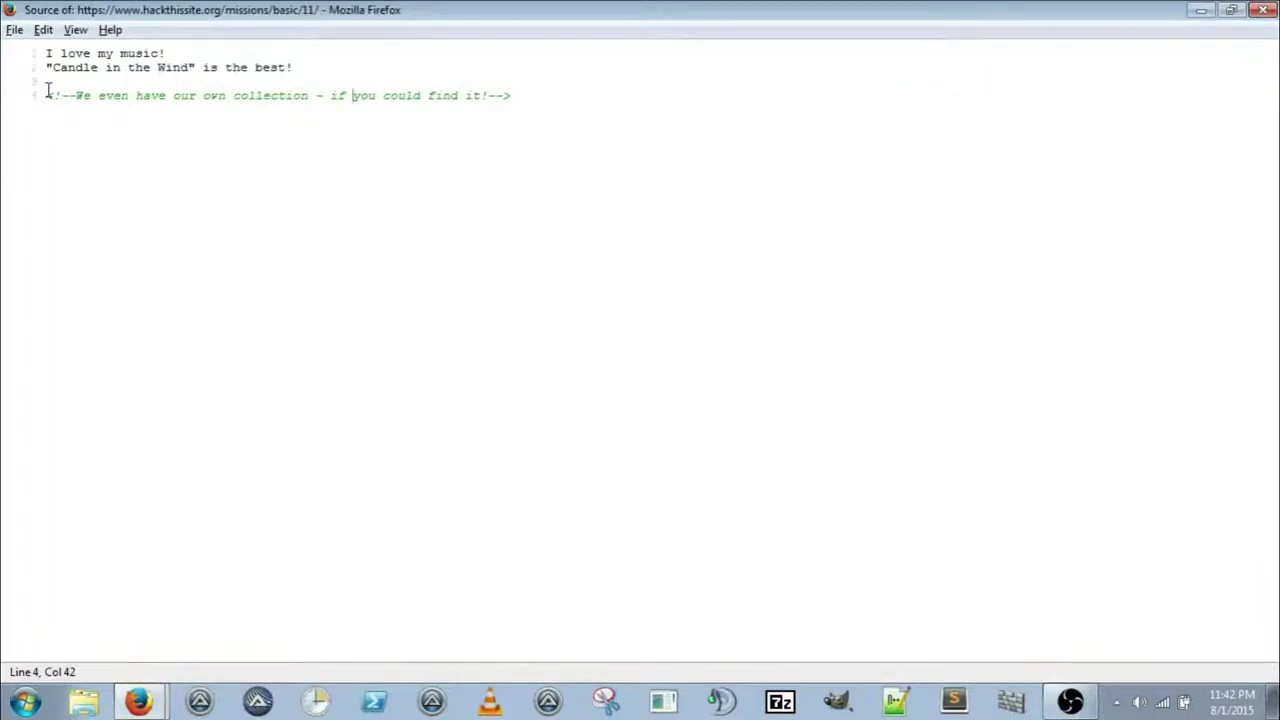
mouse_move(47, 95)
mouse_down()
mouse_move(534, 97)
mouse_move(489, 166)
mouse_up()
click(230, 145)
click(1262, 10)
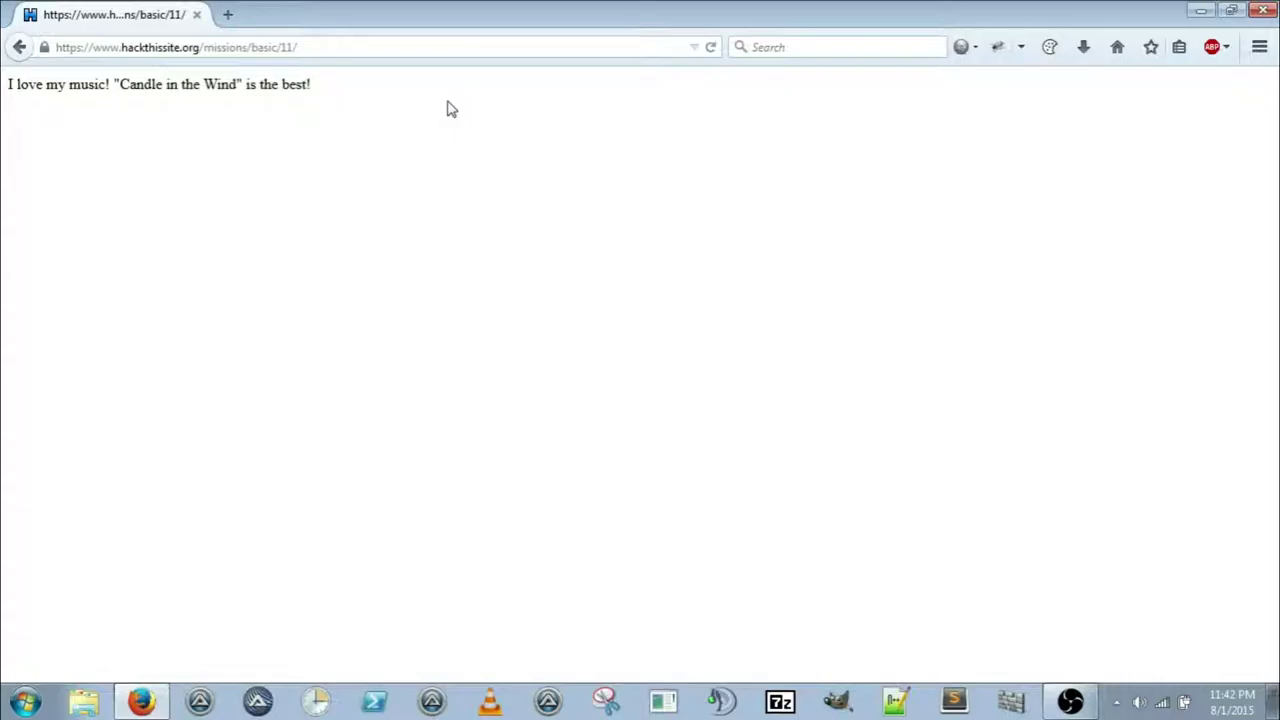
Try a /music path after the Basic 11 URL, get not-found, and go back.
click(659, 48)
click(661, 49)
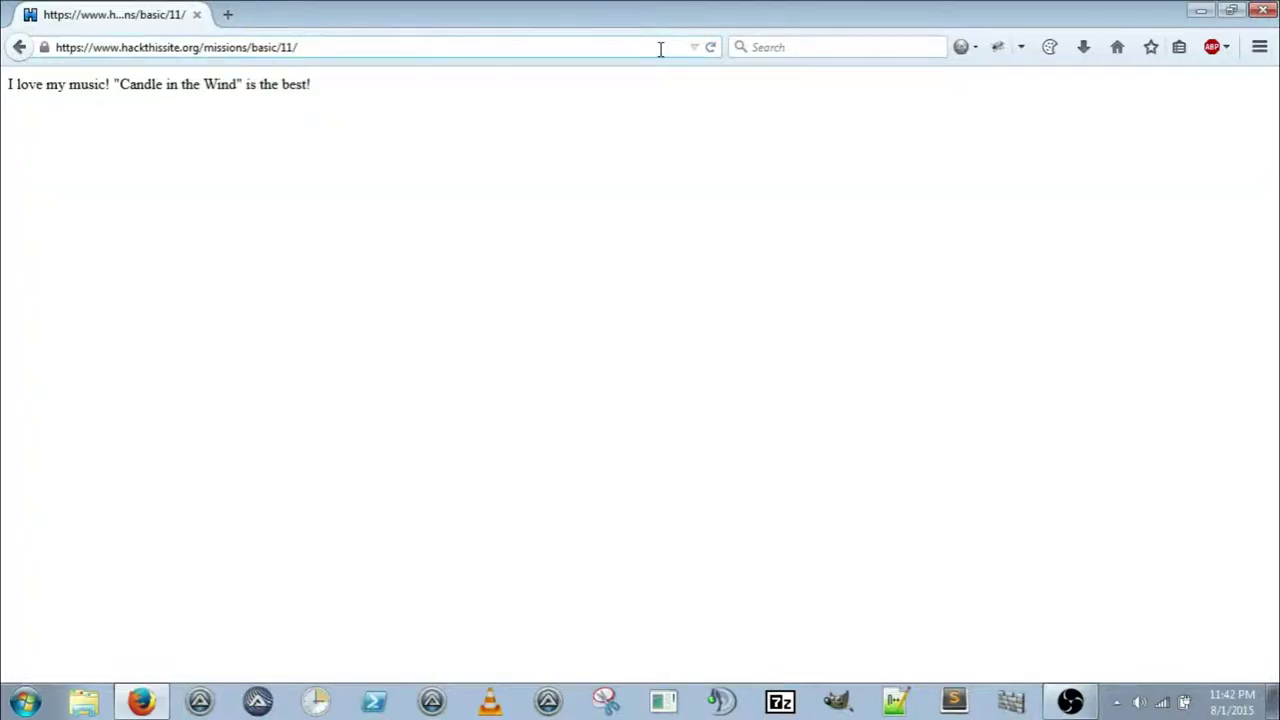
text(music)
key(Return)
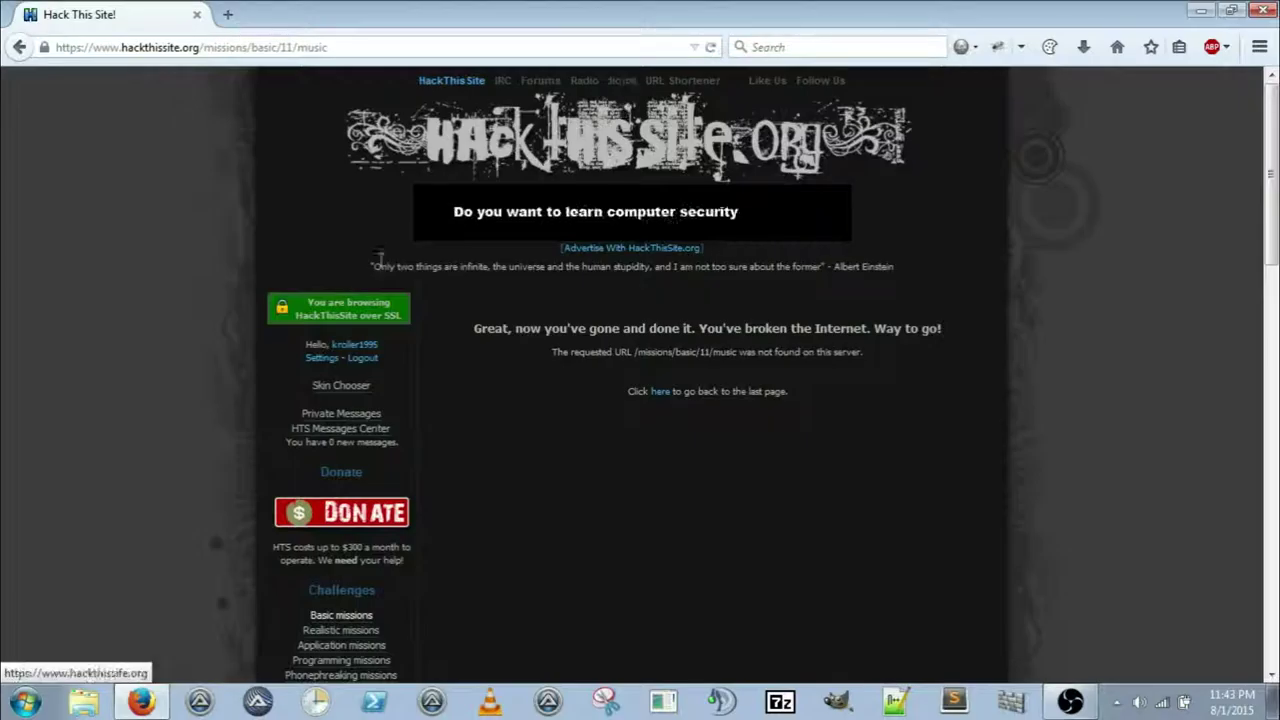
key(alt+Left)
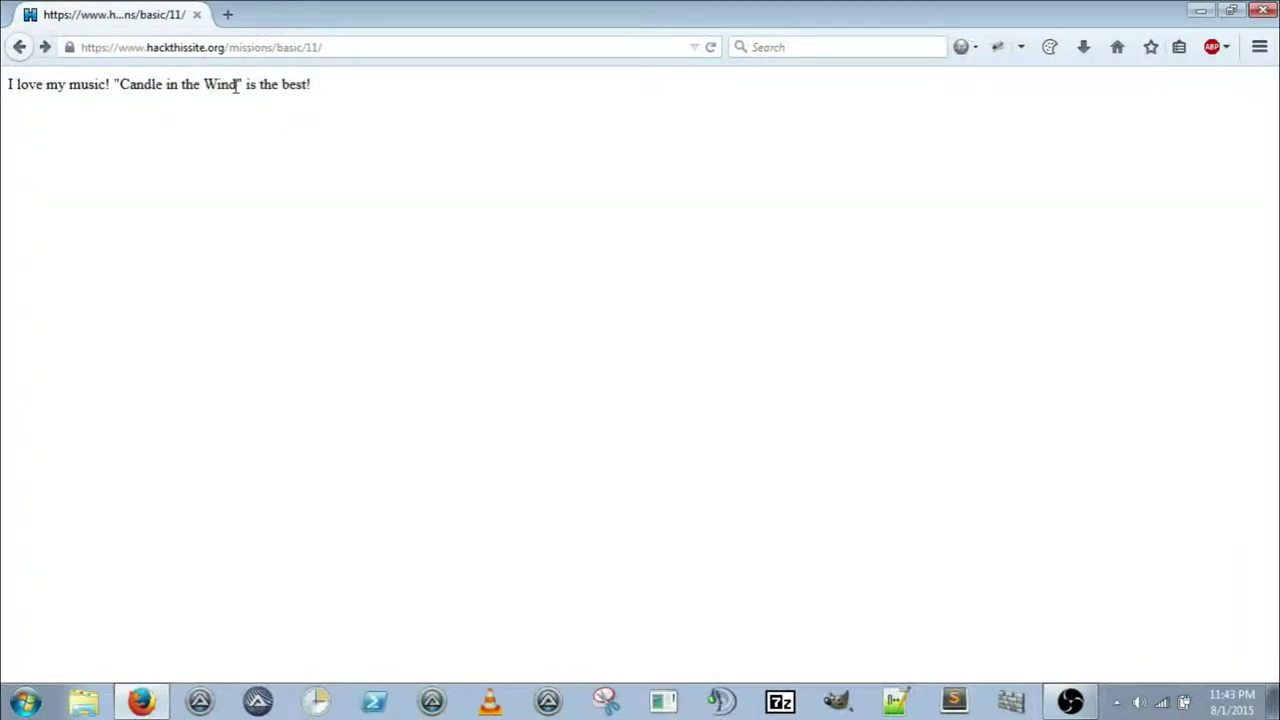
Reload Basic 11 until the favourite song reads 'Border Song' and copy that title.
click(710, 47)
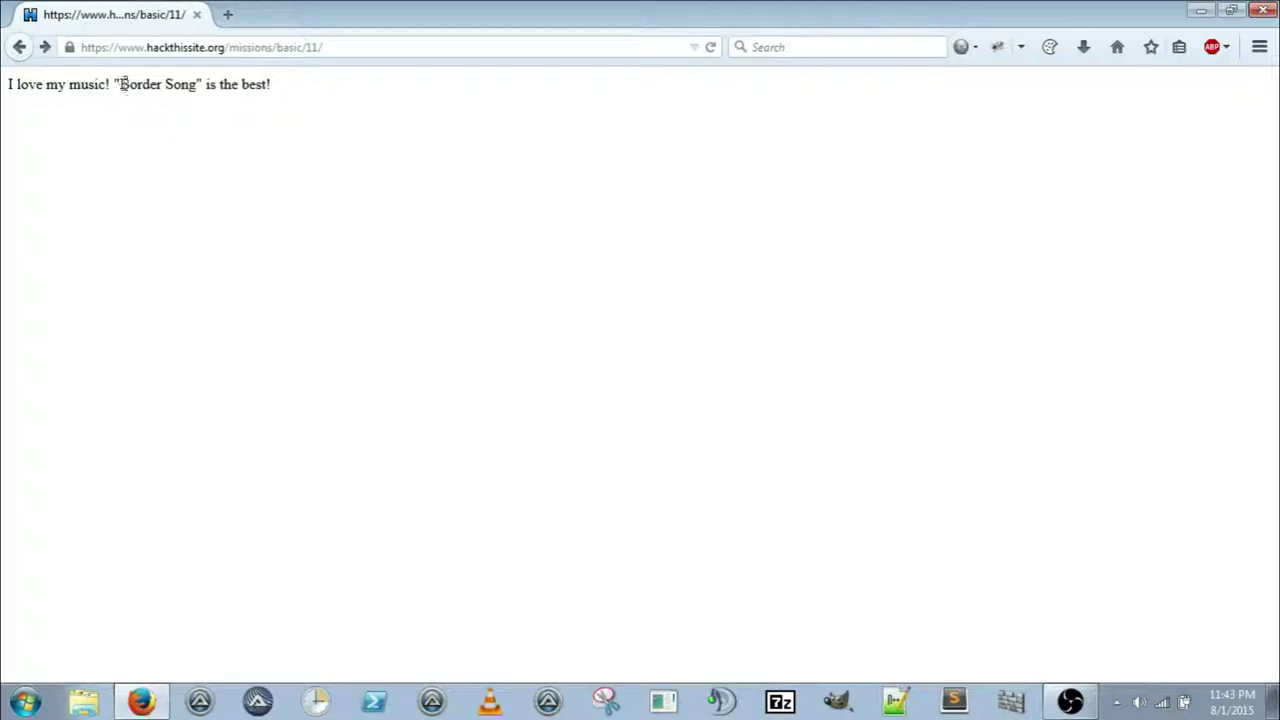
drag(121, 84, 194, 95)
key(ctrl+c)
right_click(194, 95)
key(Escape)
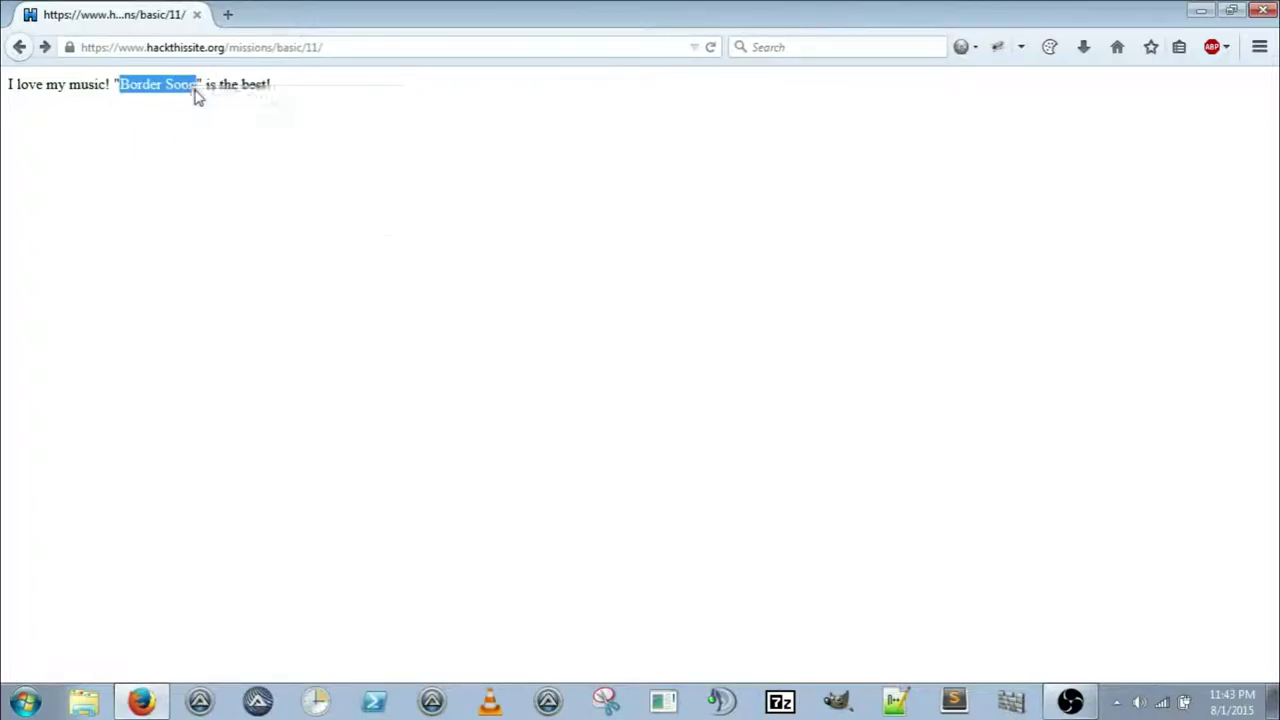
click(227, 16)
Search Google for 'Border Song', then copy 'Shine on Through' from the reloaded mission page.
key(ctrl+v)
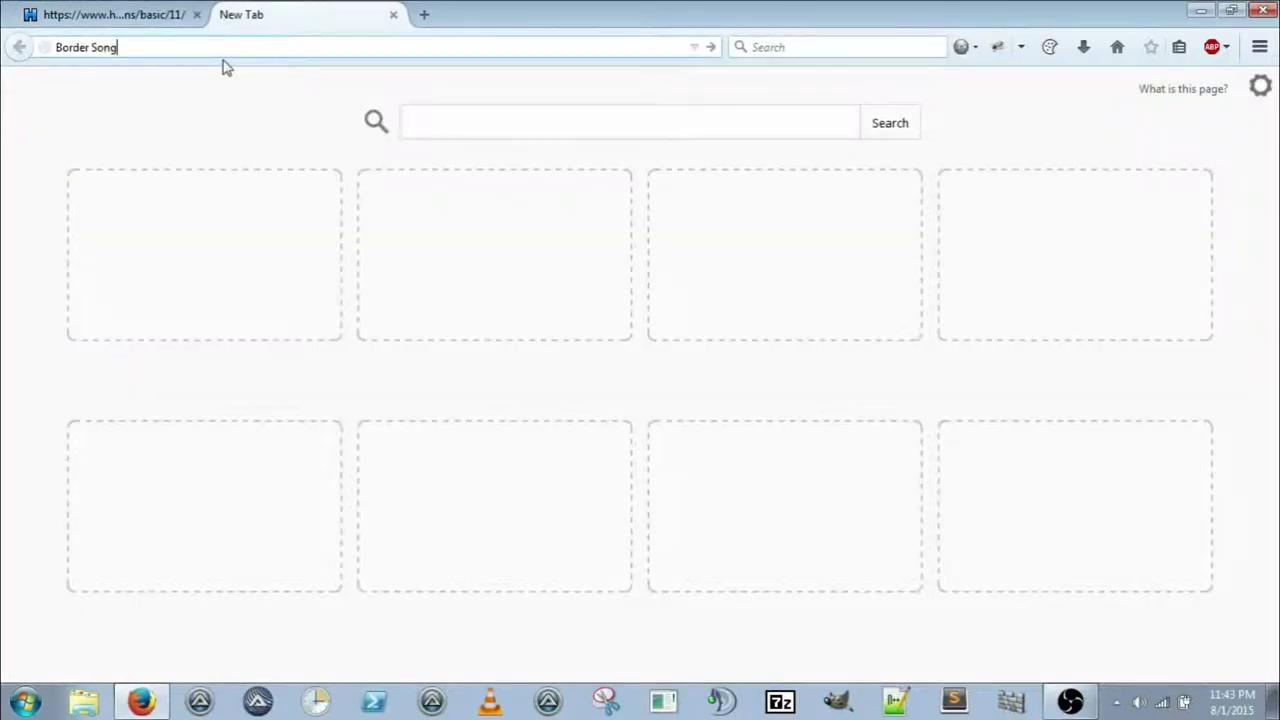
key(Return)
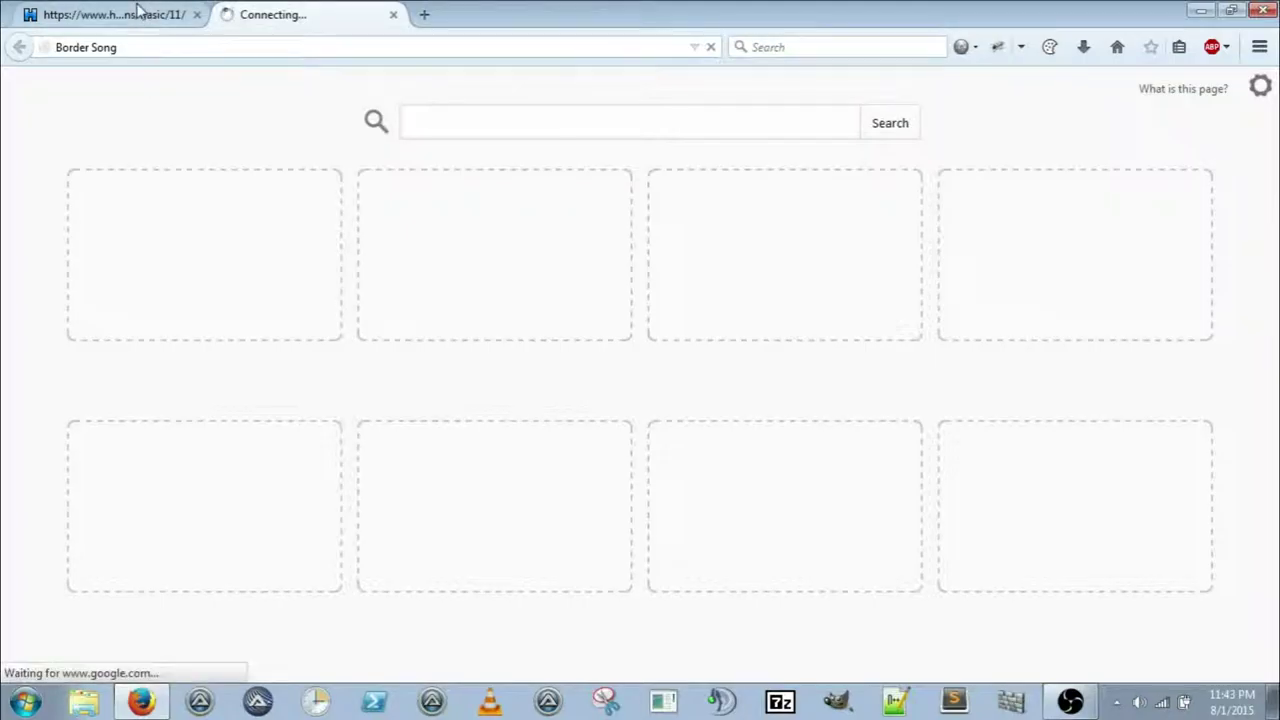
click(137, 12)
click(710, 48)
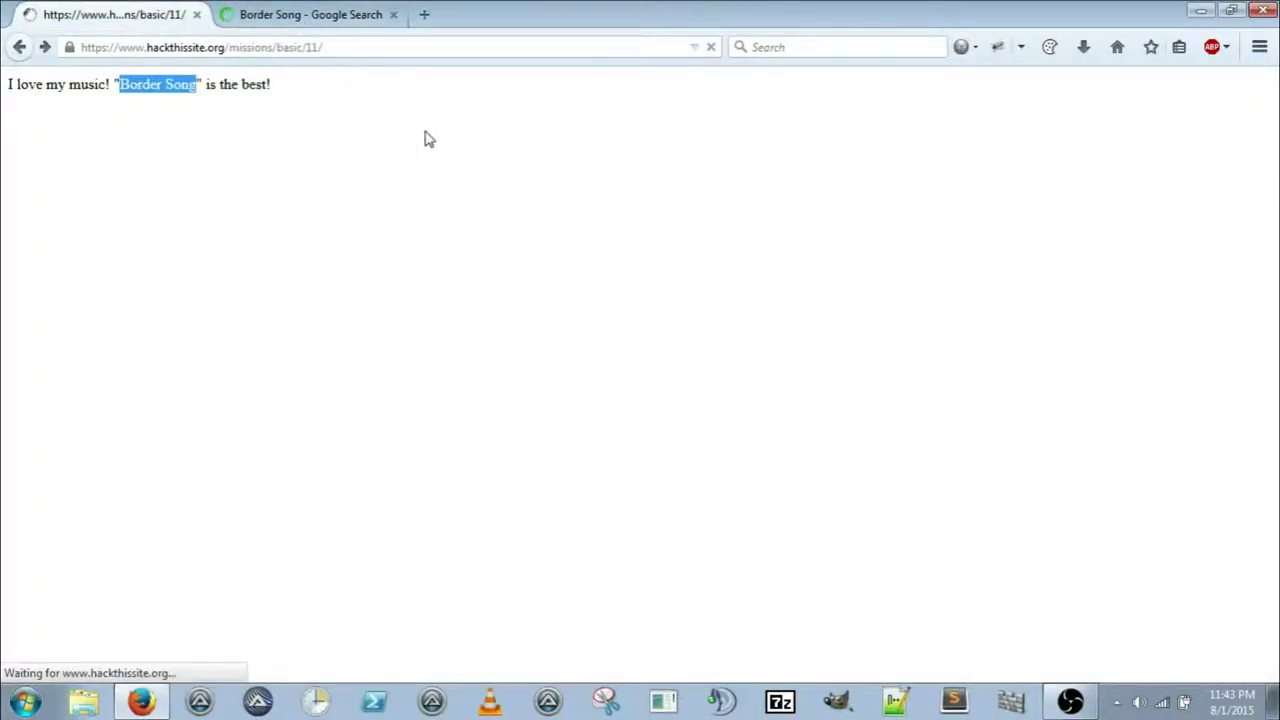
drag(229, 86, 121, 88)
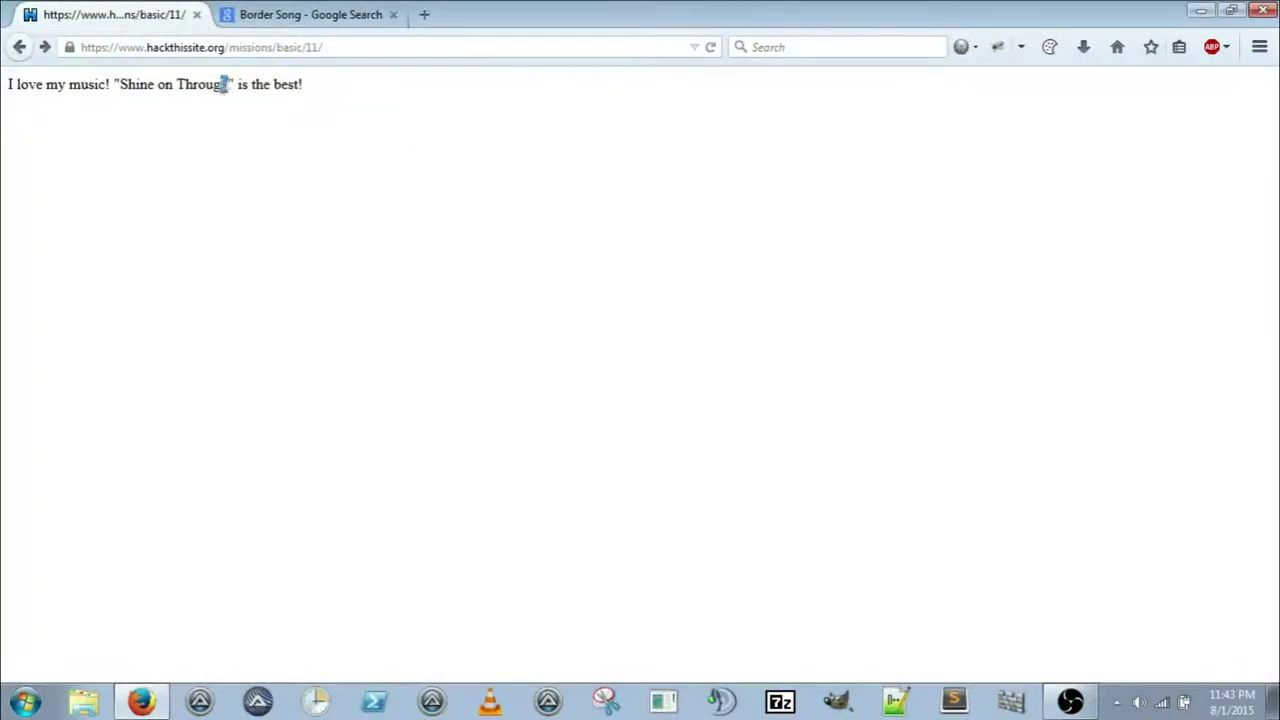
right_click(124, 90)
click(162, 106)
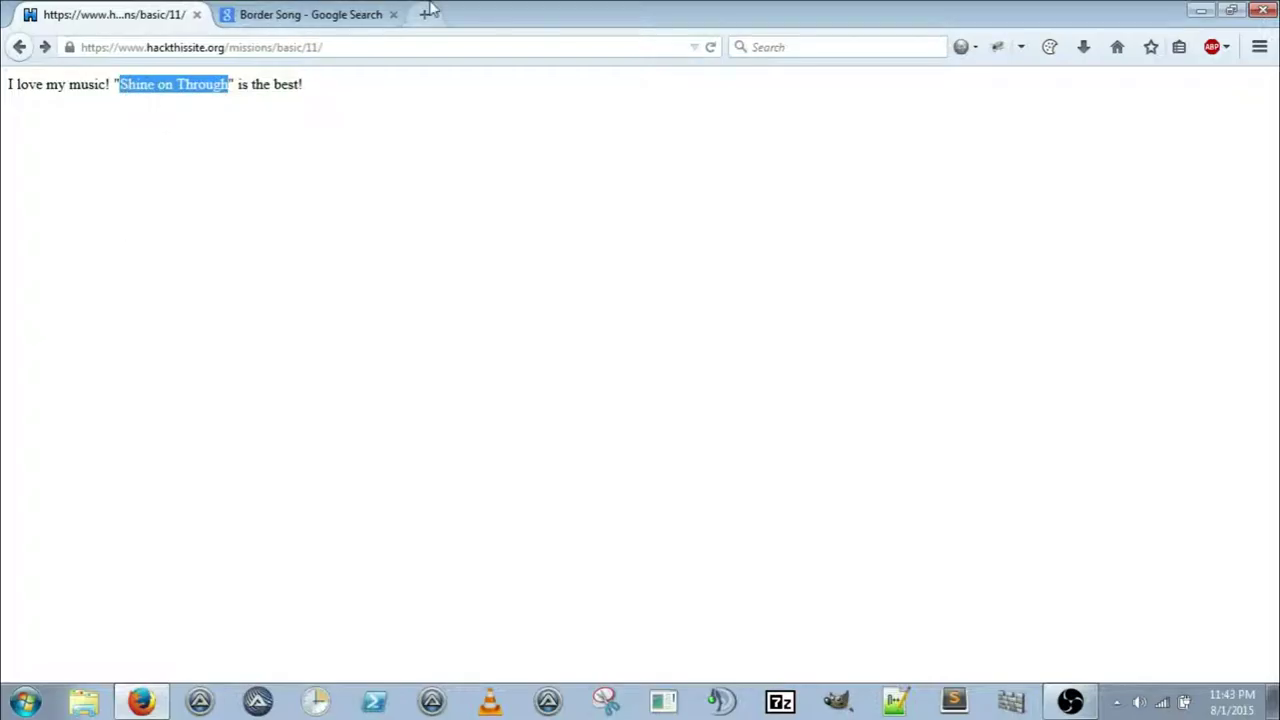
Search Google for 'Shine on Through' and confirm both songs are by Elton John.
click(424, 14)
key(ctrl+v)
key(Return)
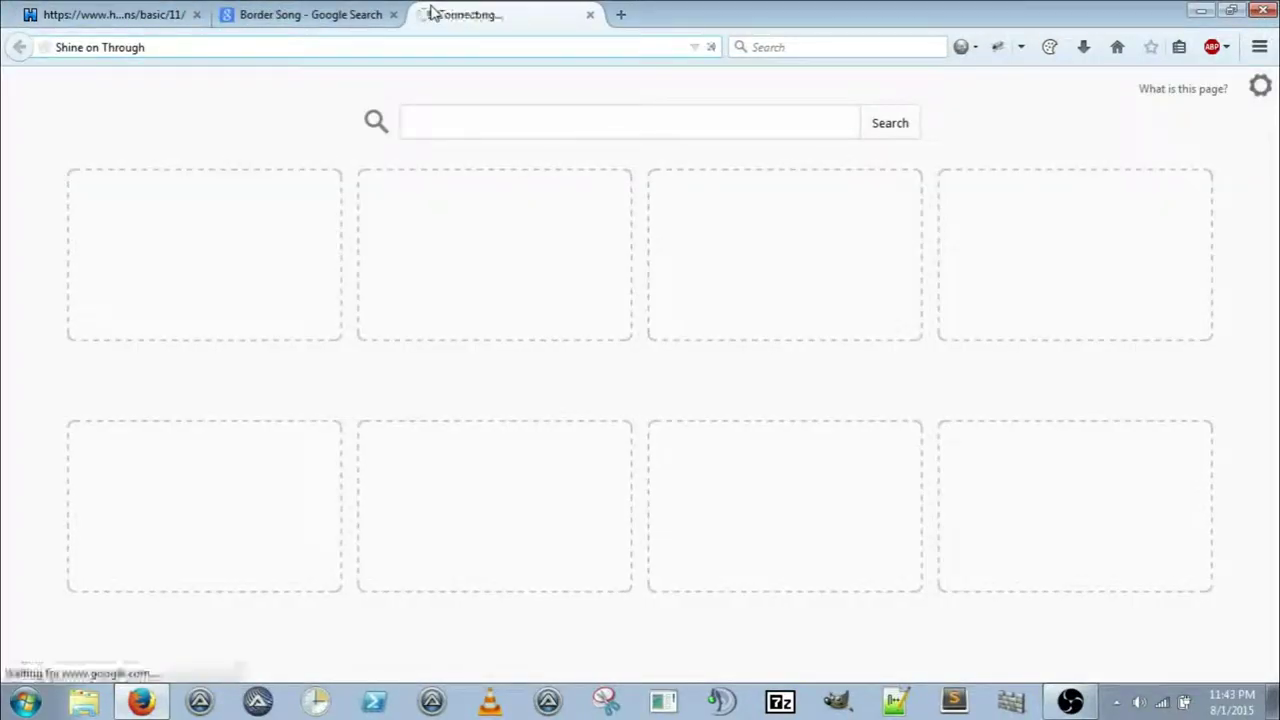
click(312, 14)
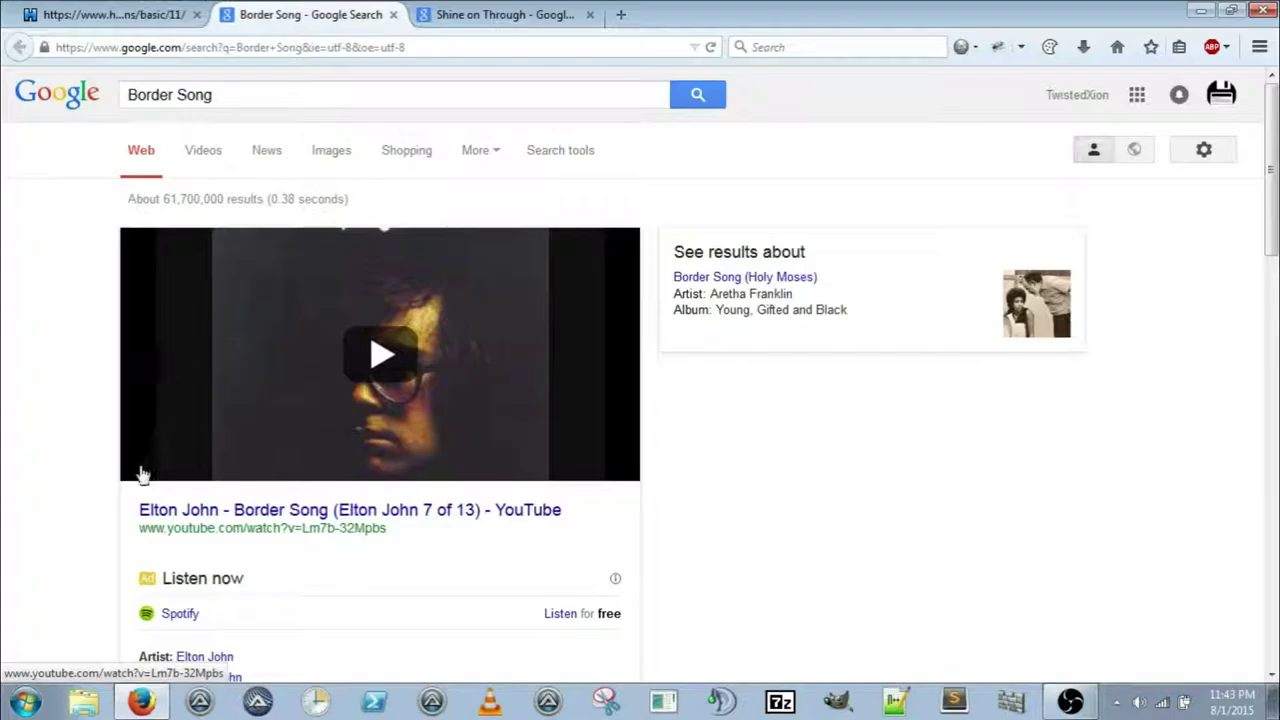
drag(136, 509, 218, 509)
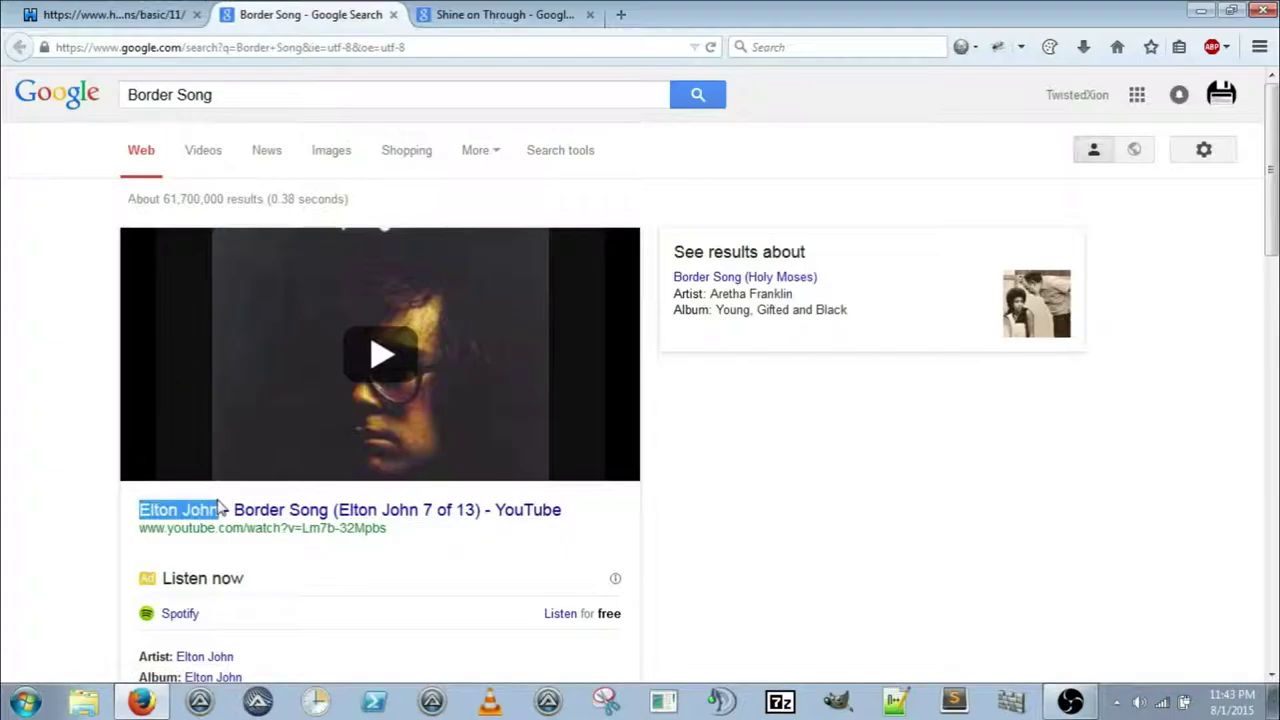
click(393, 14)
drag(137, 549, 219, 549)
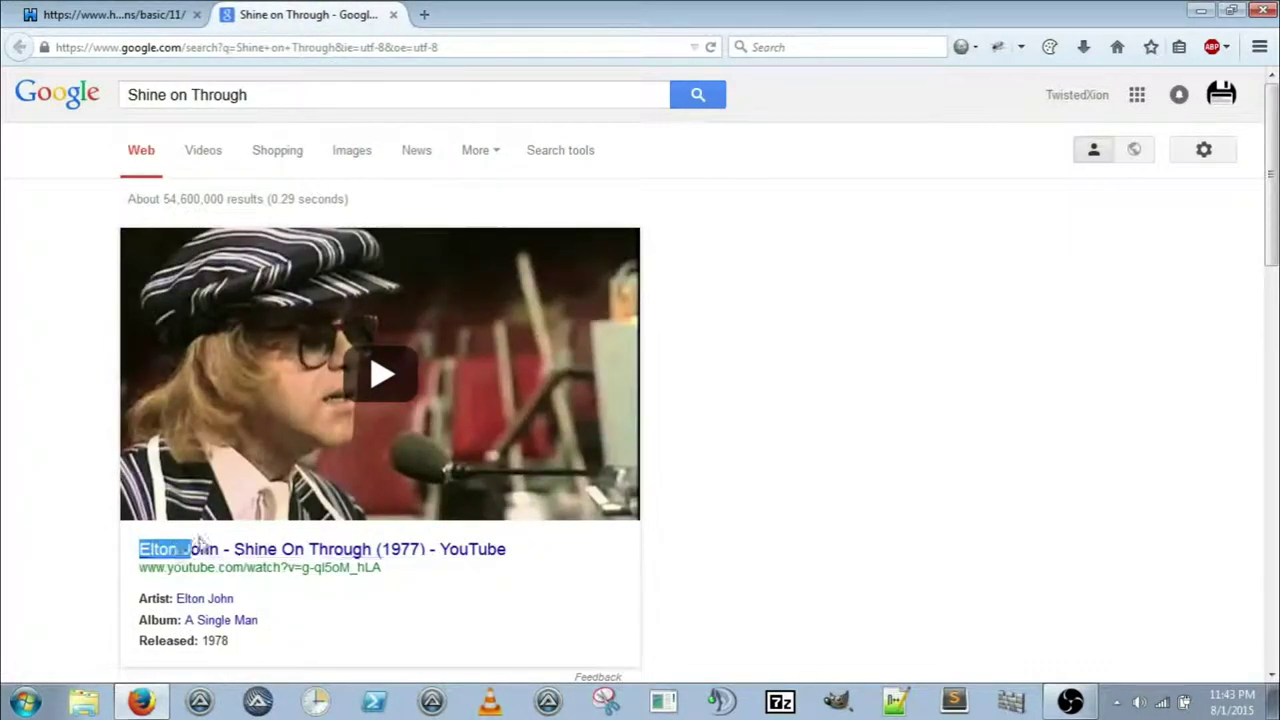
Close the Google tab, try the /missions/basic/11/elton path, and go back.
click(393, 14)
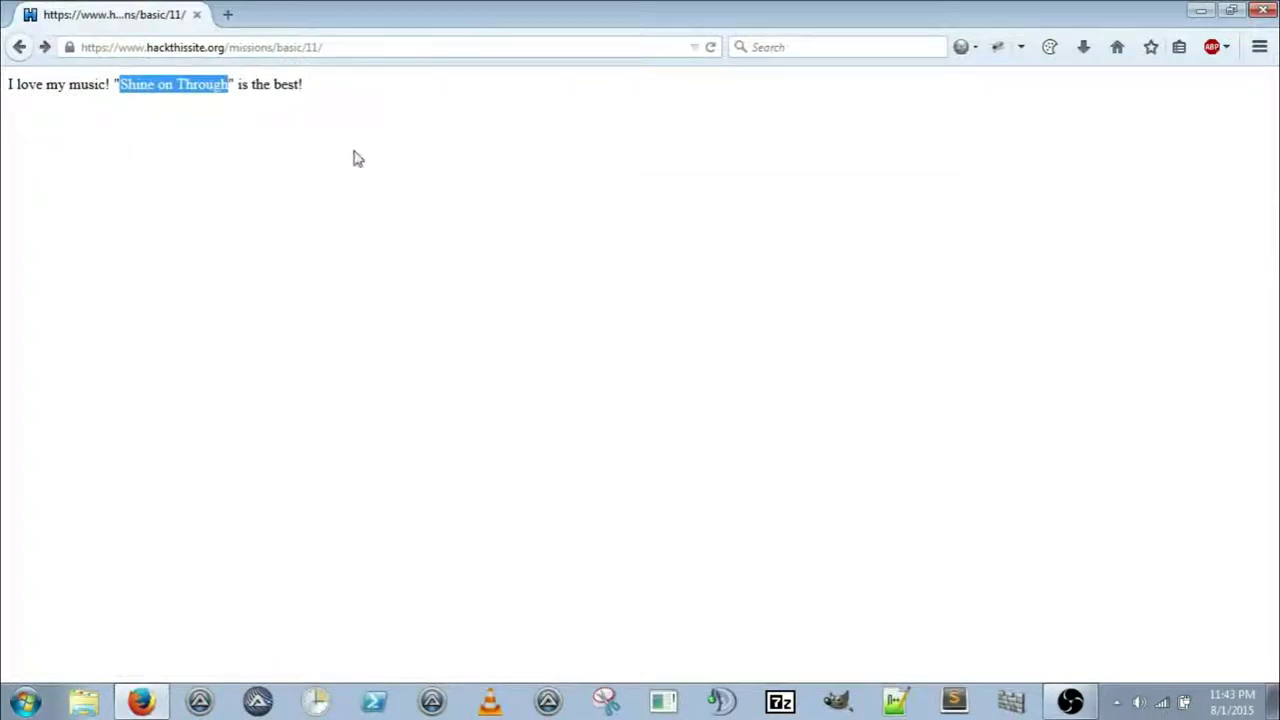
click(352, 152)
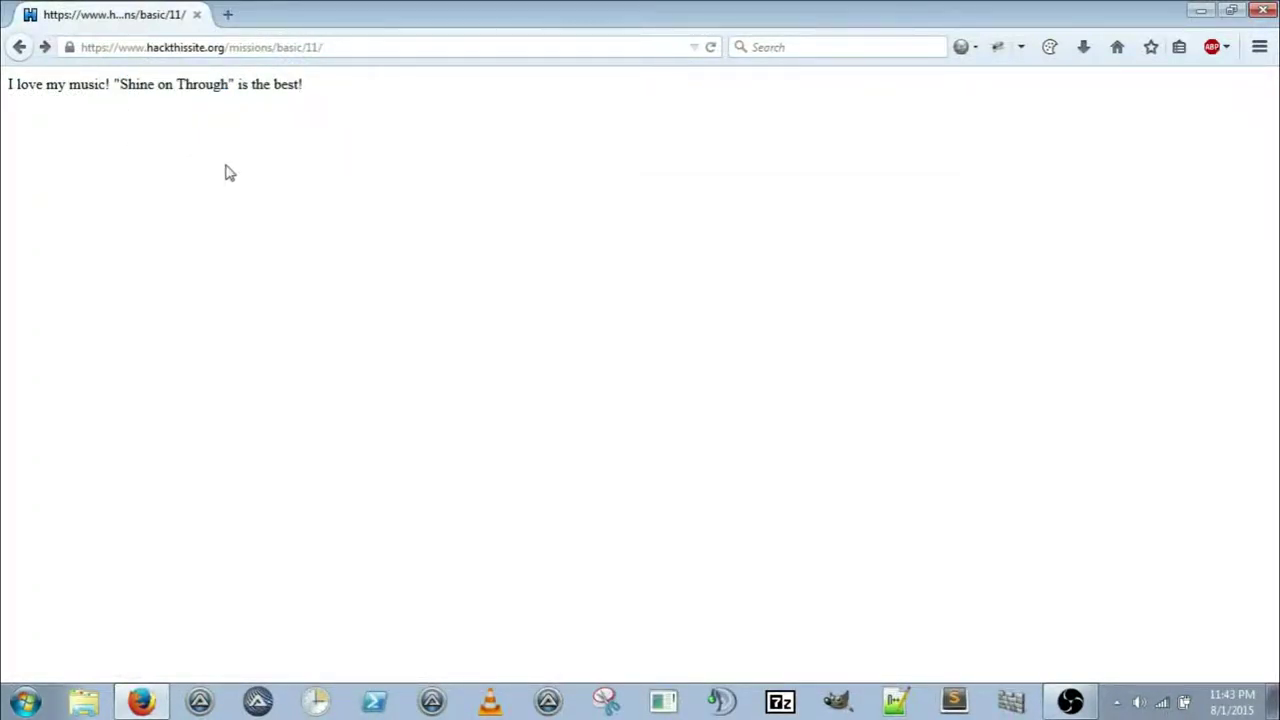
click(348, 48)
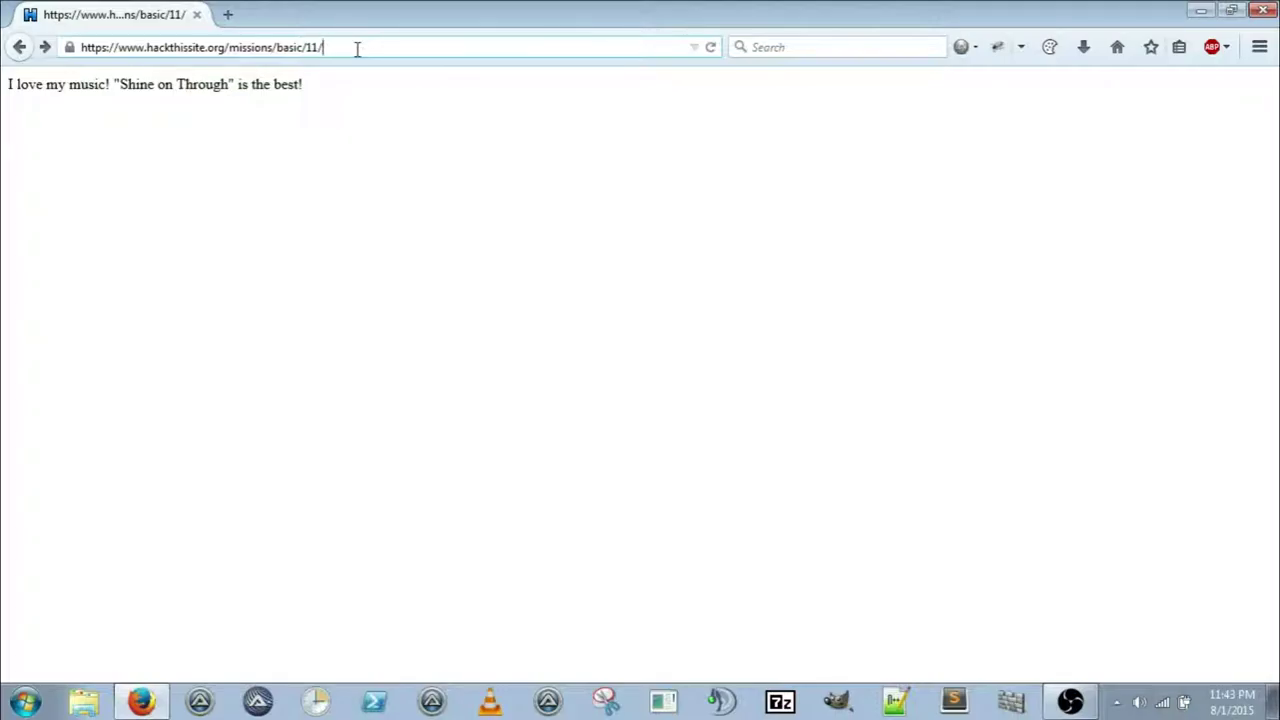
text(elton)
key(Return)
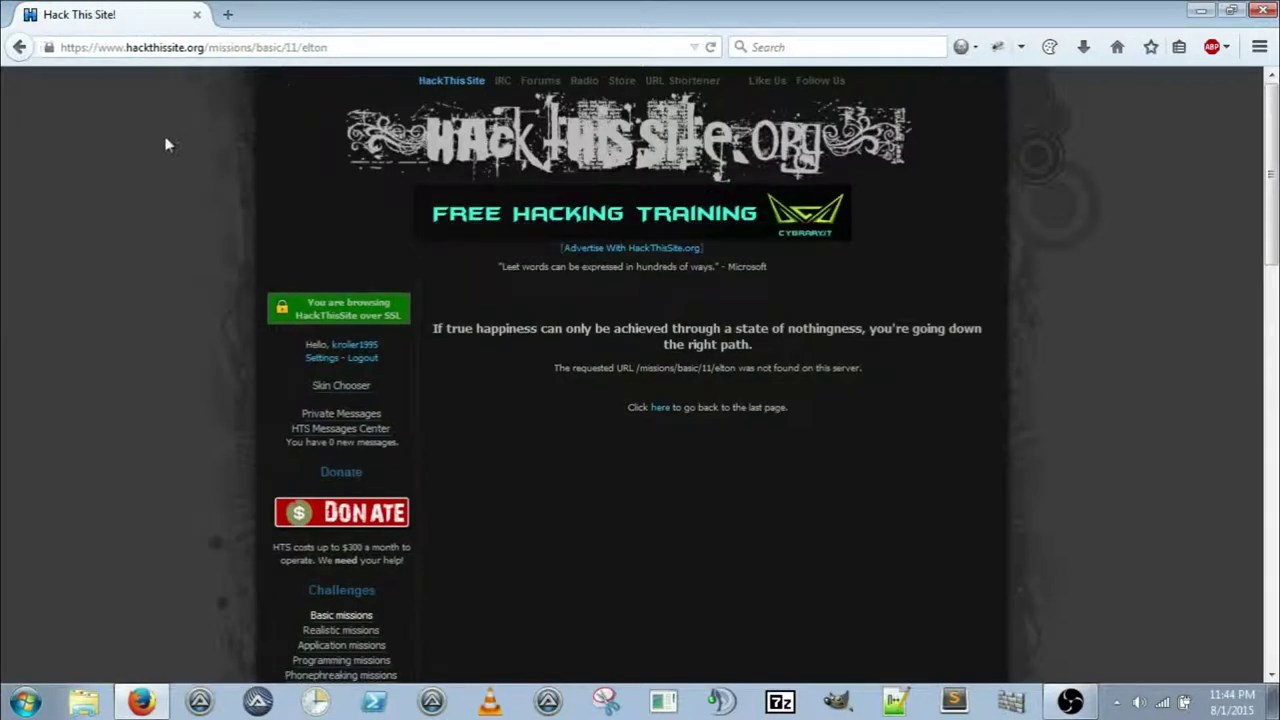
click(19, 47)
Try the 'elton jon' and 'elton john' paths, both not found, and return to the music page.
click(368, 47)
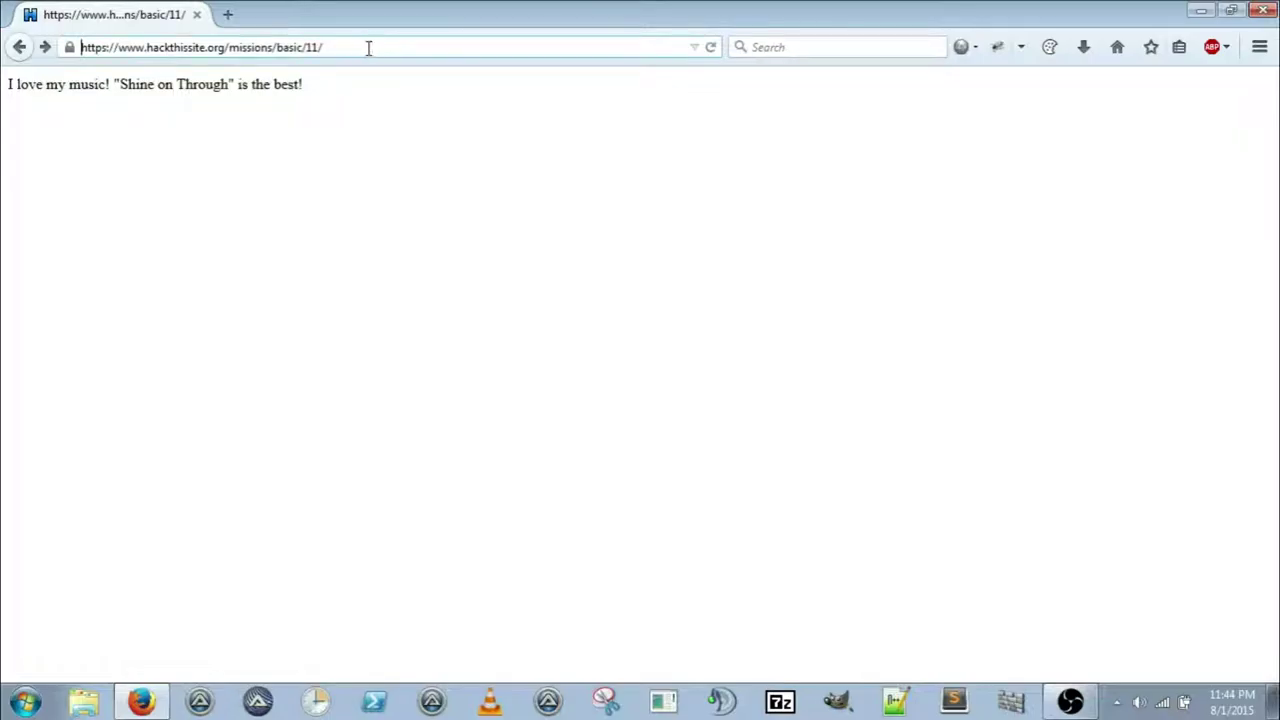
text(e)
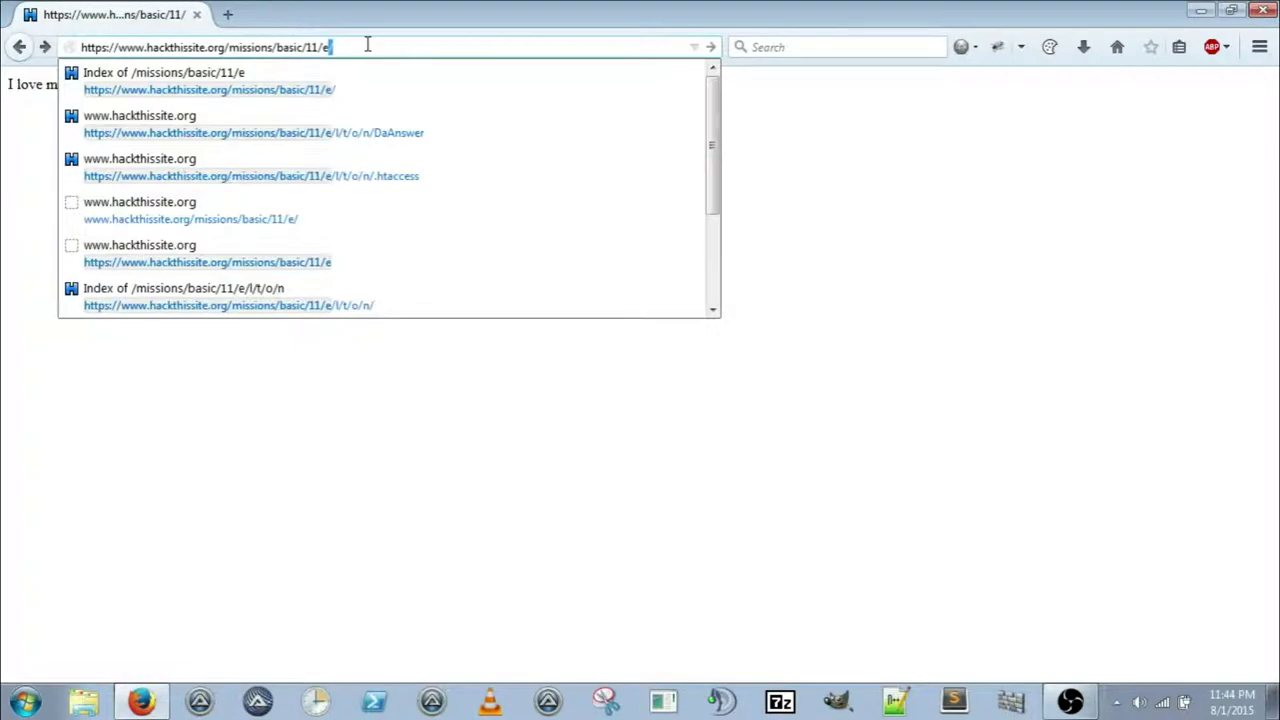
text(lton jon)
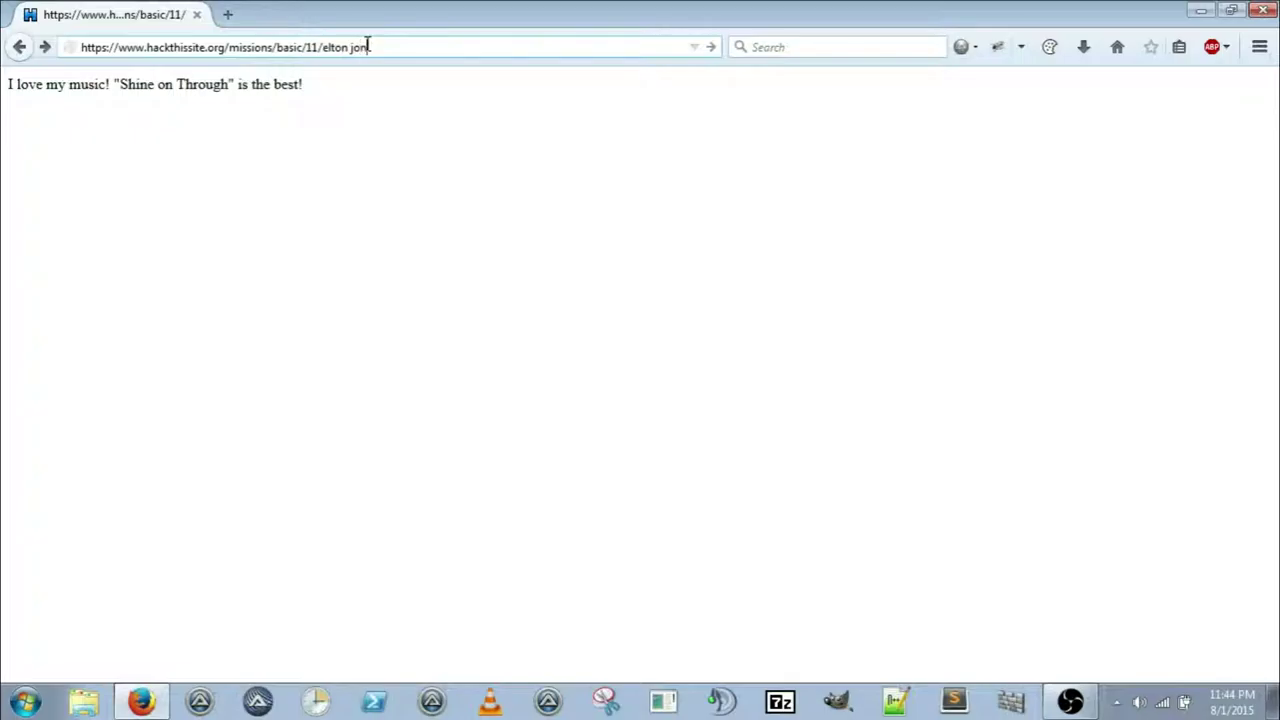
key(Return)
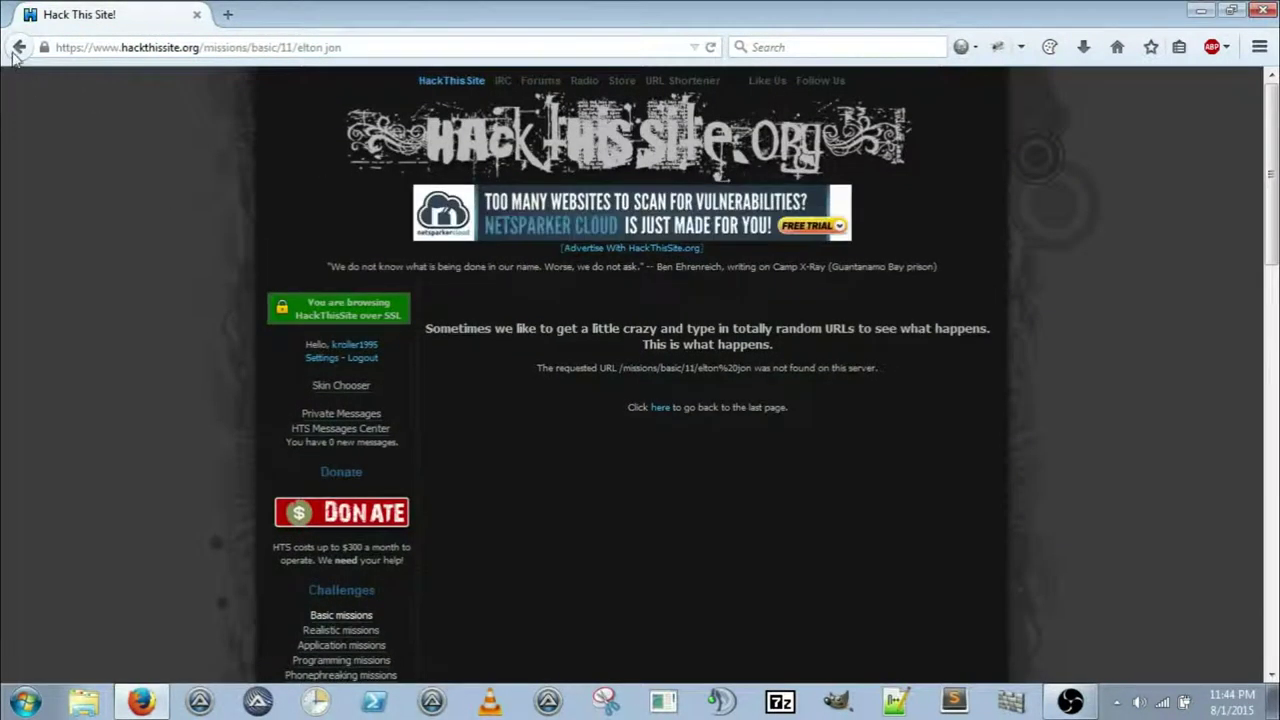
click(379, 50)
click(379, 52)
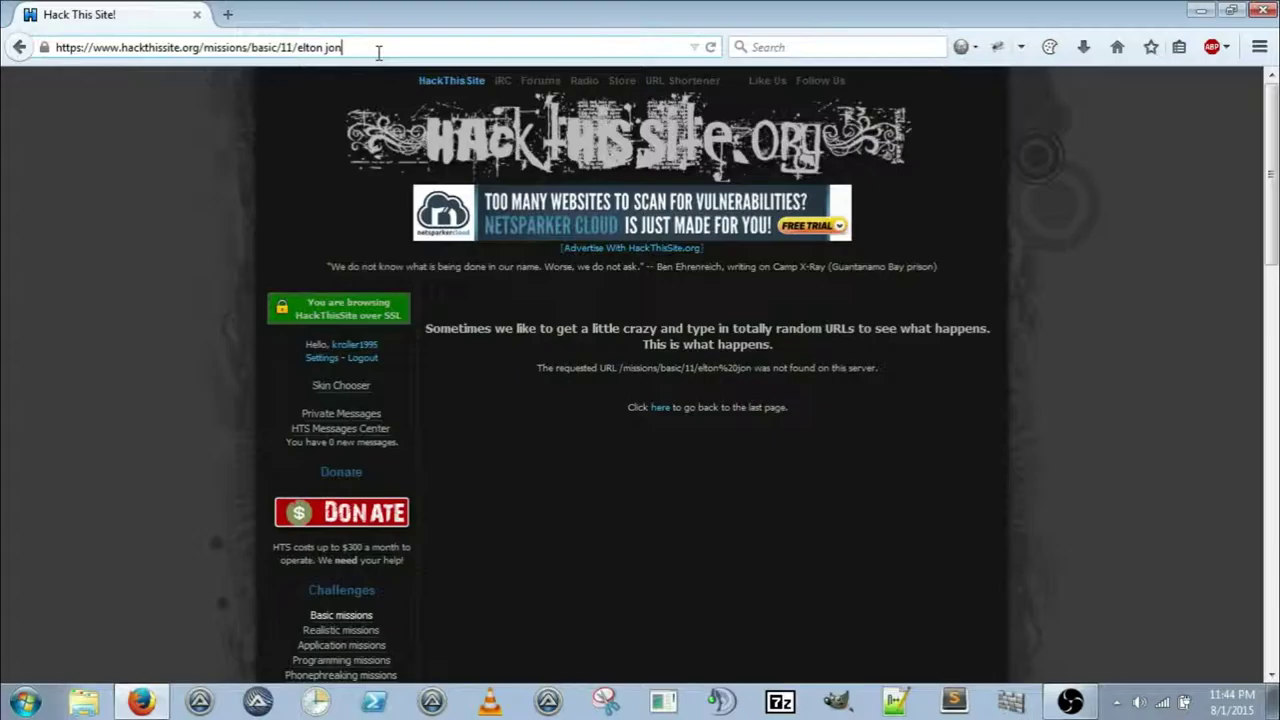
key(BackSpace)
text(h)
key(Return)
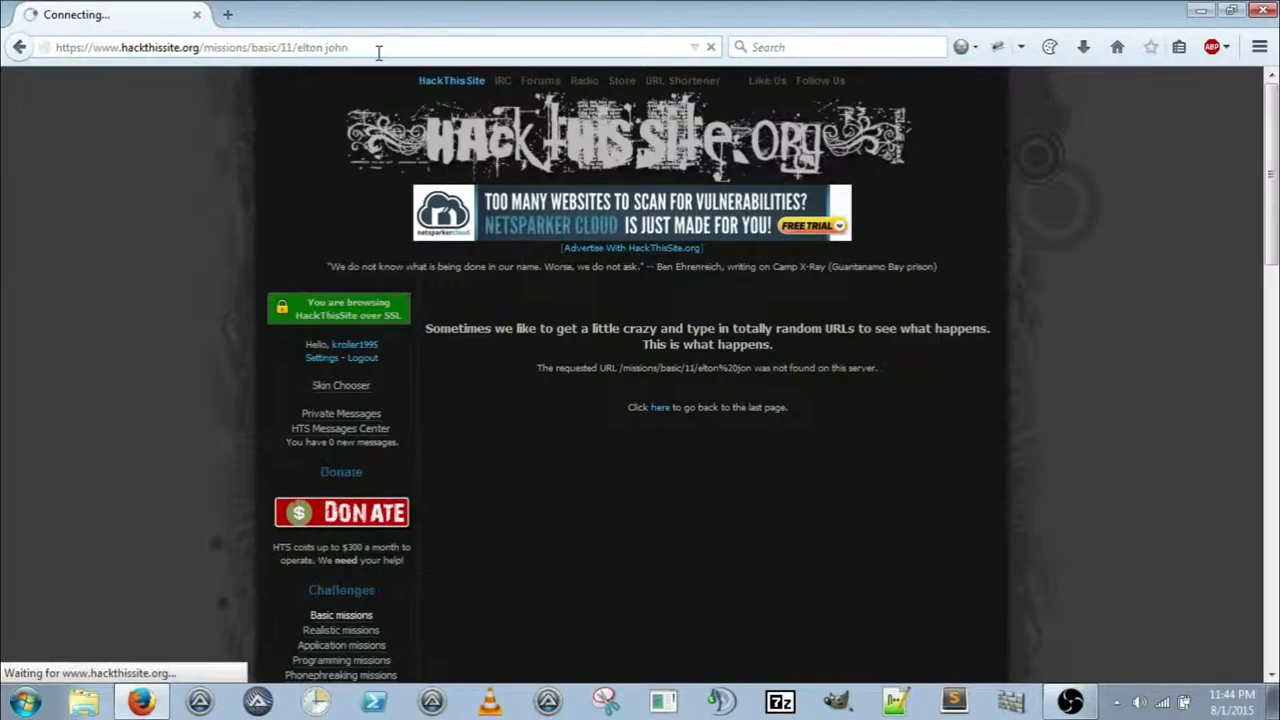
click(19, 47)
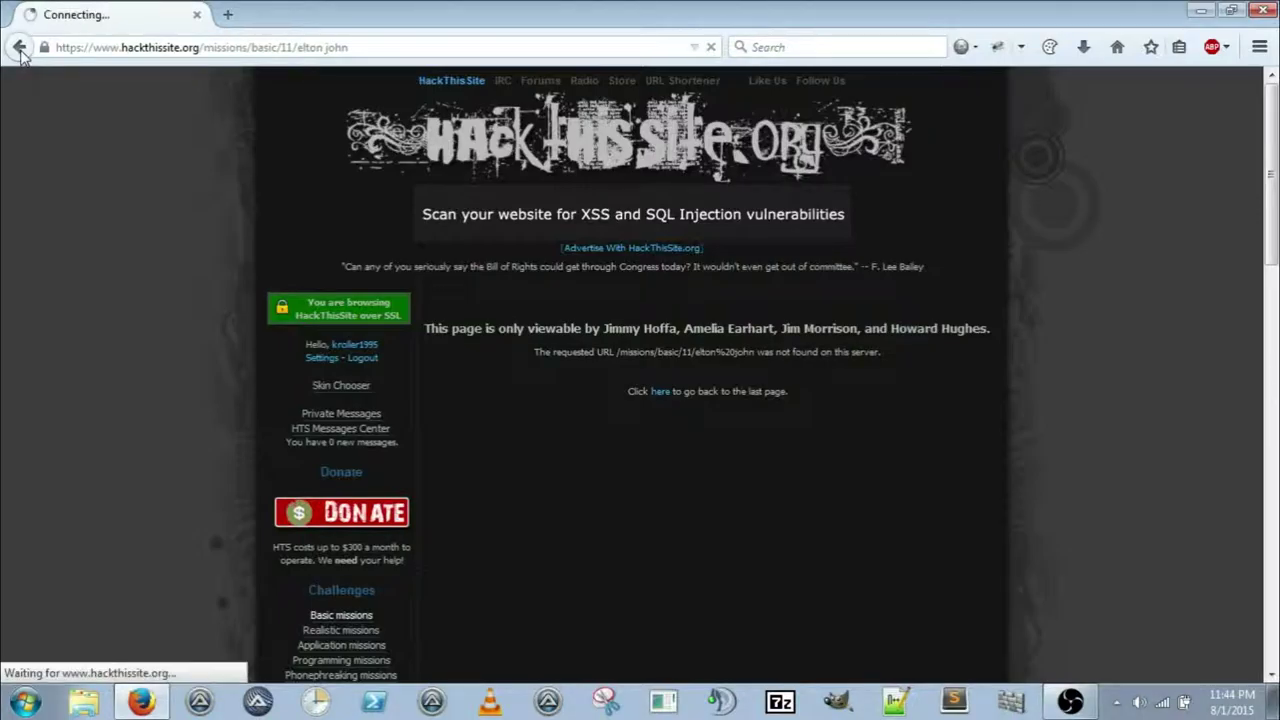
click(19, 47)
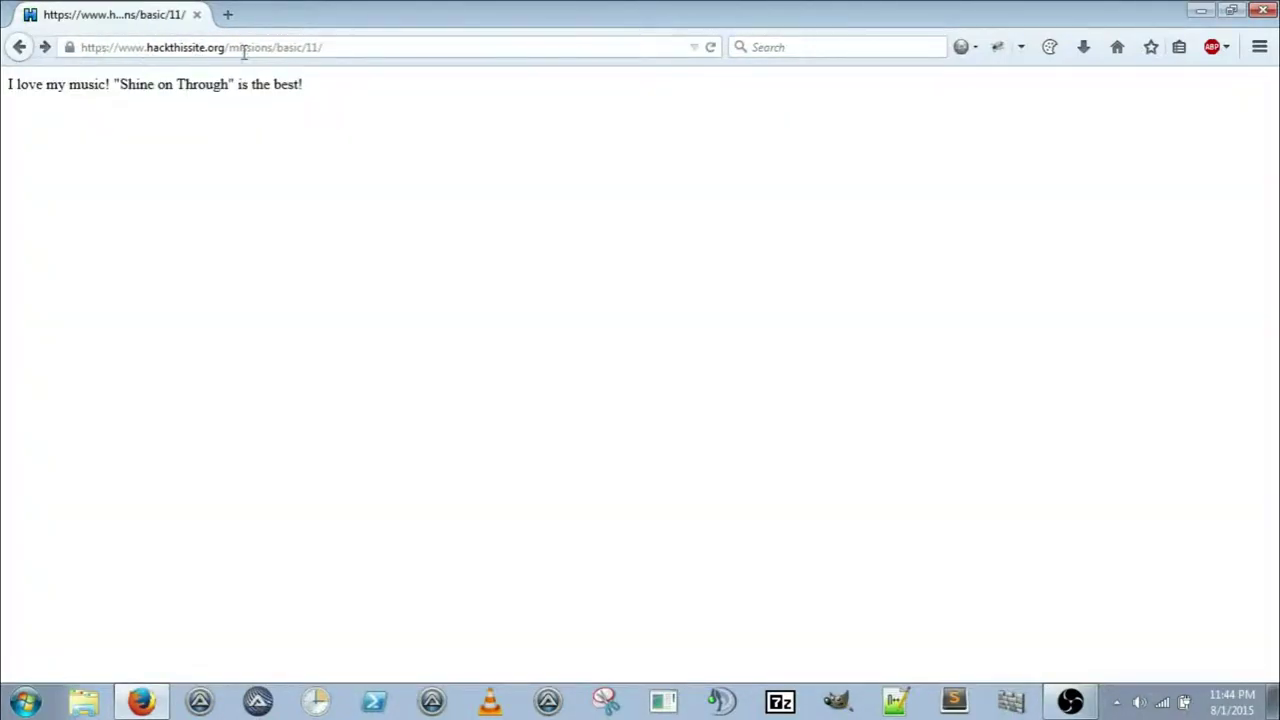
Try single-letter paths a, b, c, d and e under mission 11, finding a directory listing at /e.
click(359, 47)
click(359, 47)
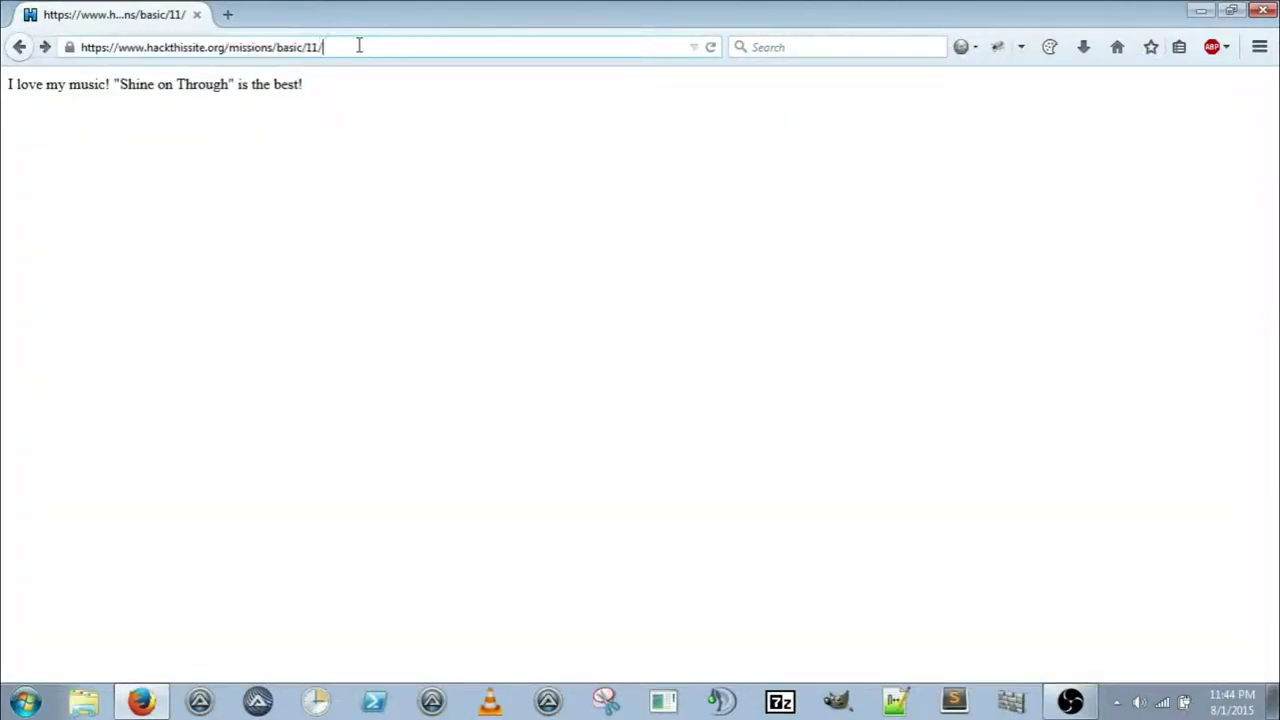
text(a)
key(Return)
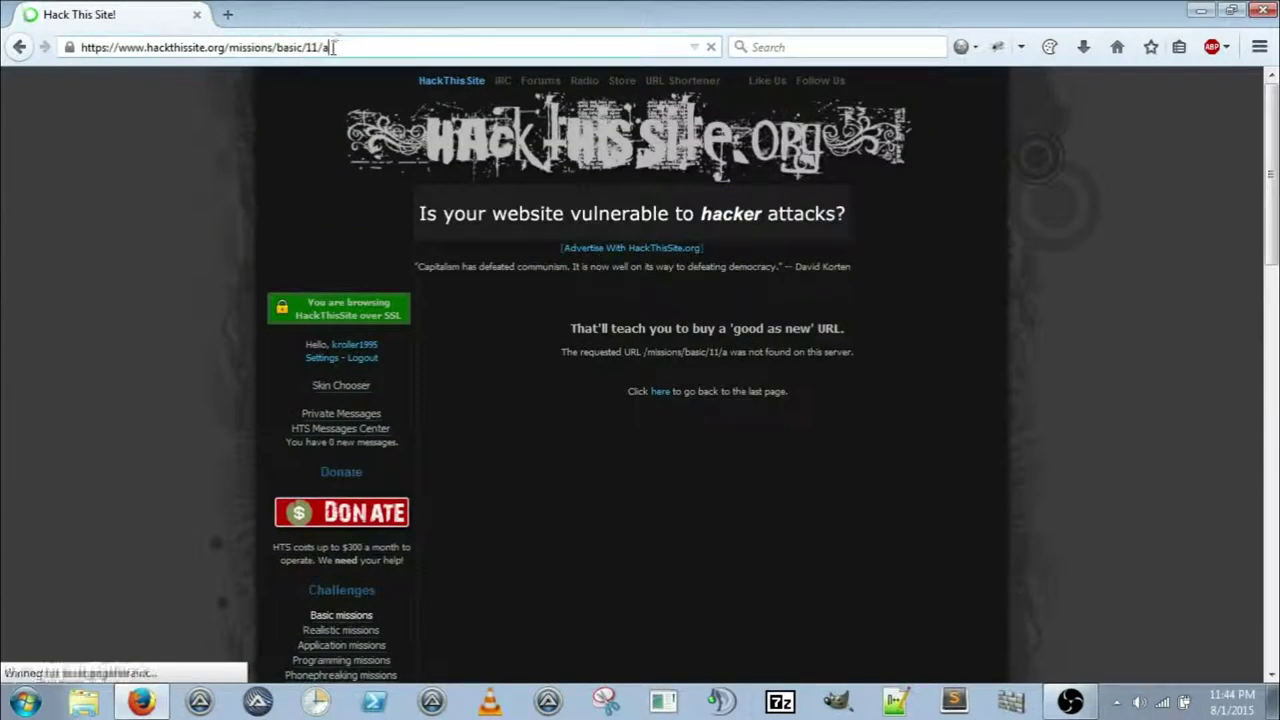
drag(359, 47, 323, 47)
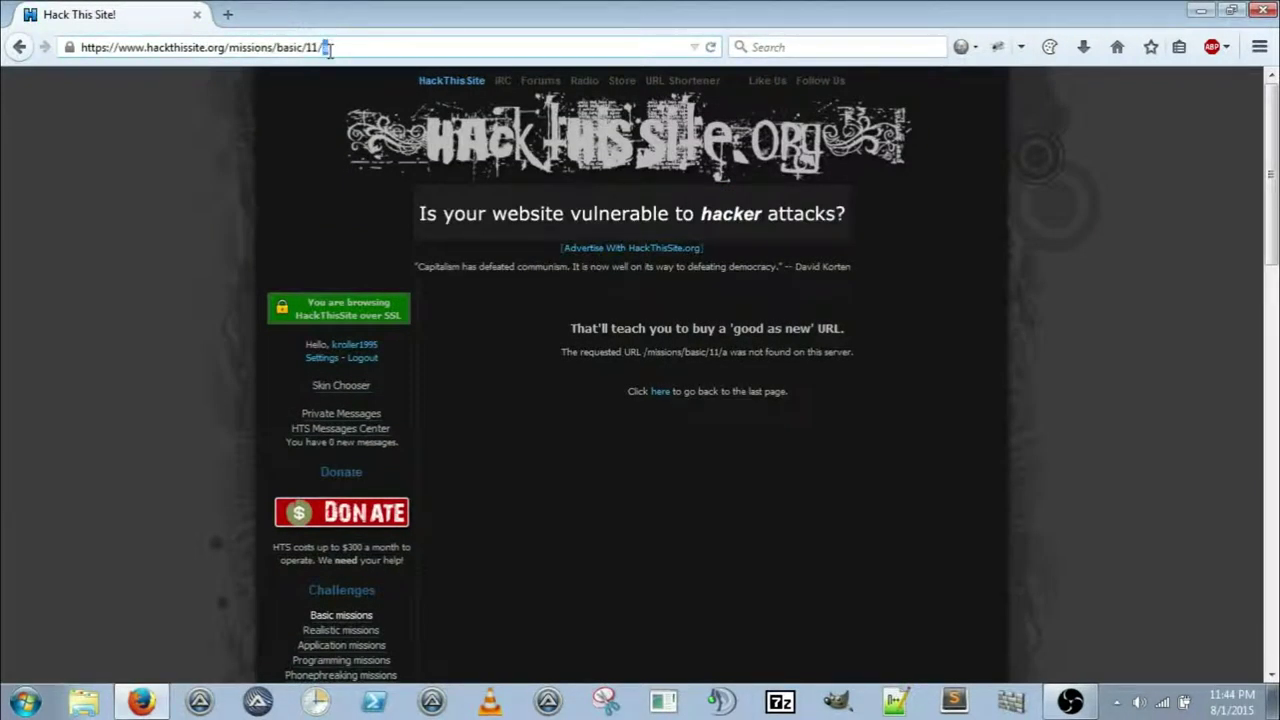
text(b)
key(Return)
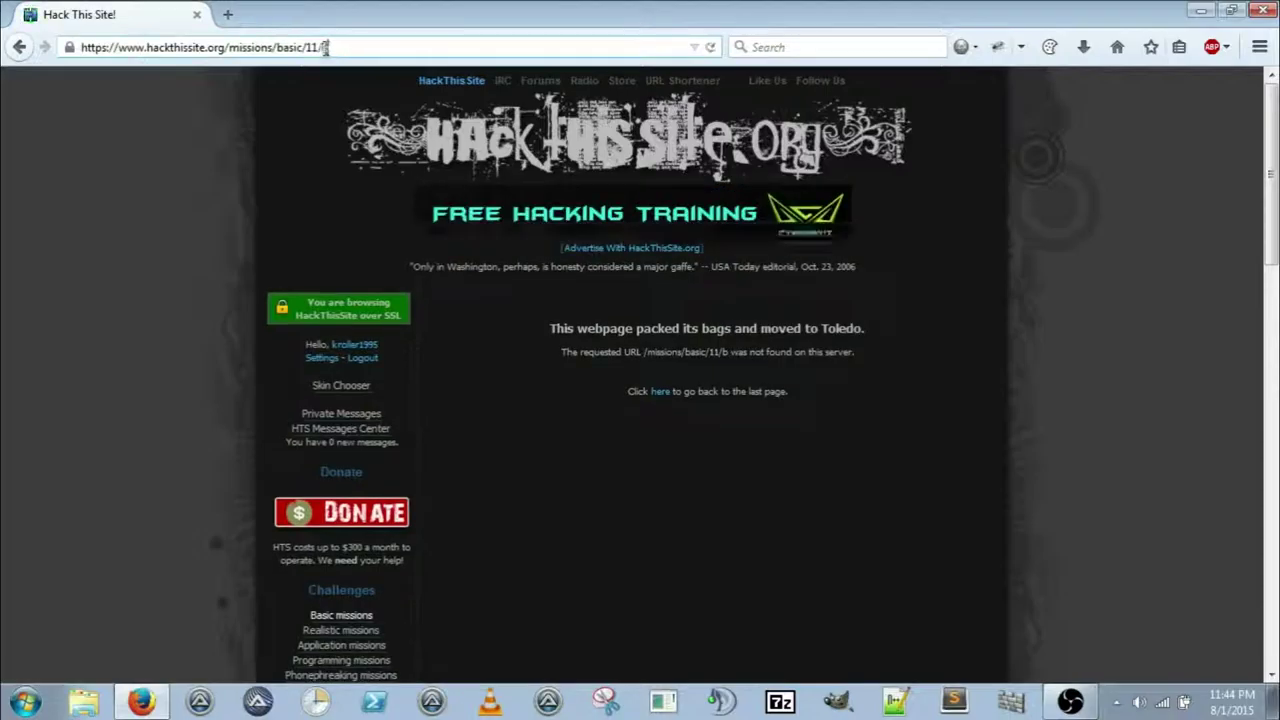
drag(325, 47, 329, 47)
text(c)
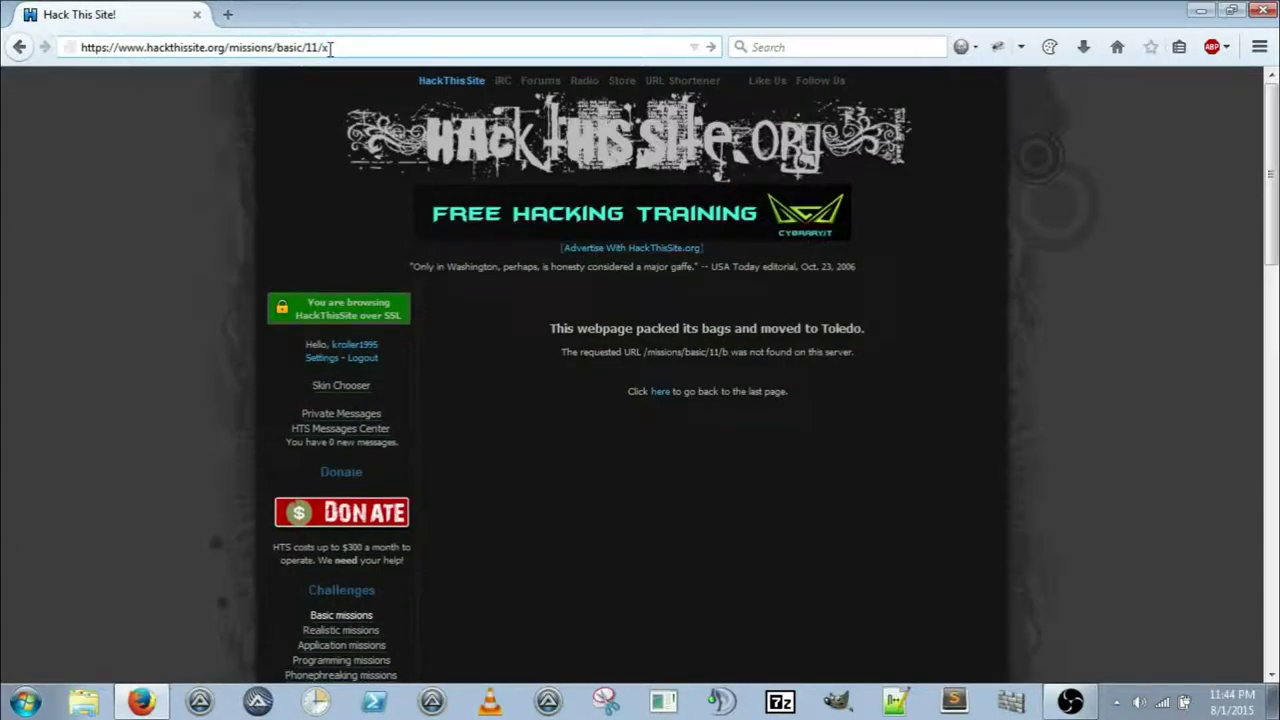
key(Return)
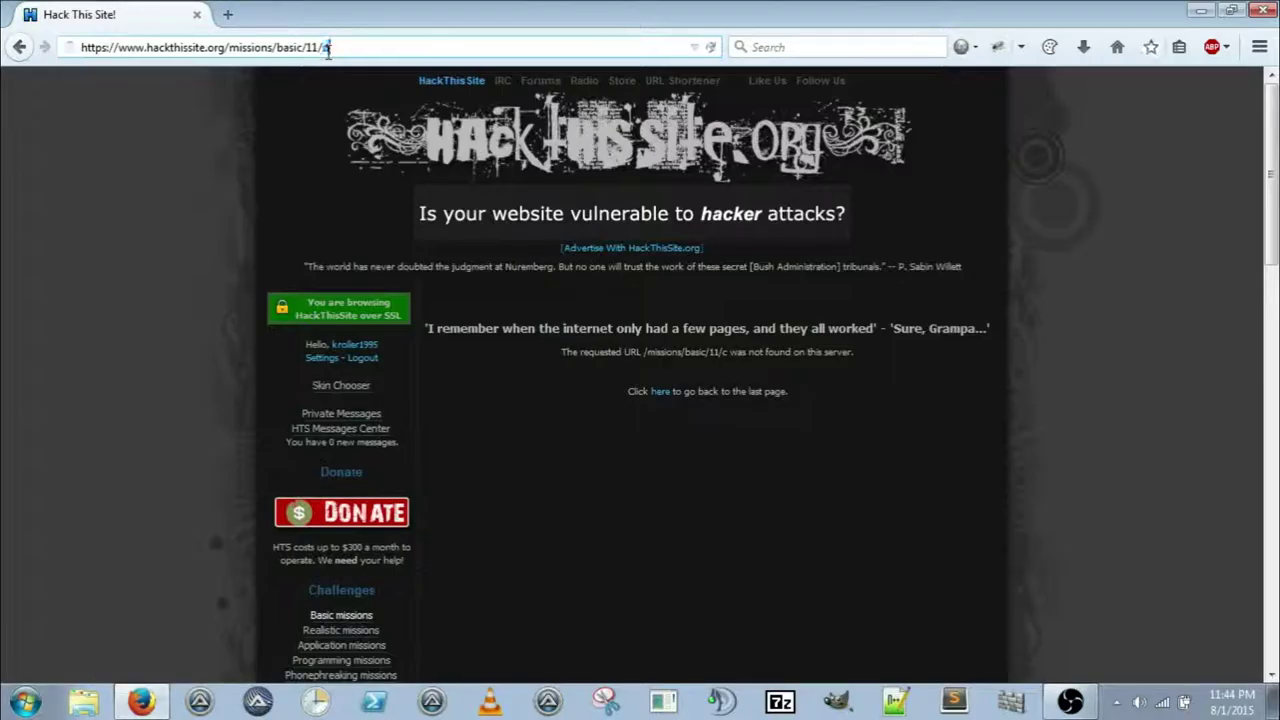
key(Return)
double_click(326, 48)
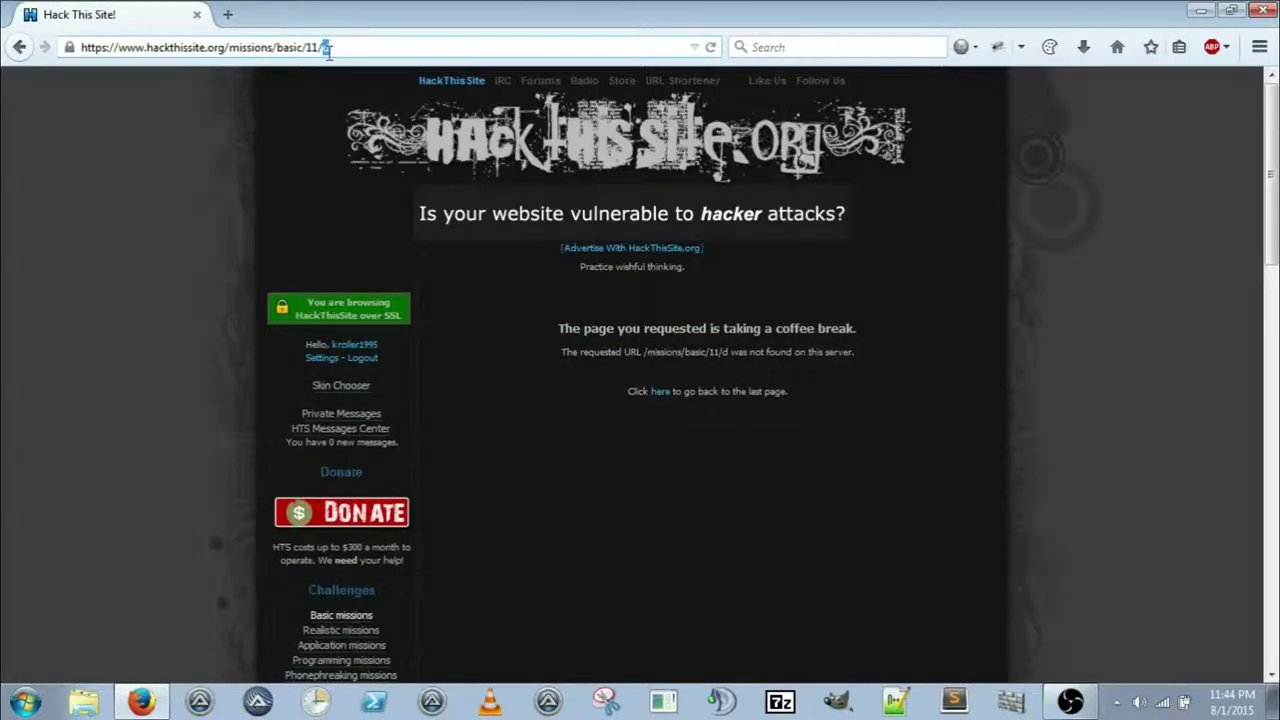
text(e)
key(Return)
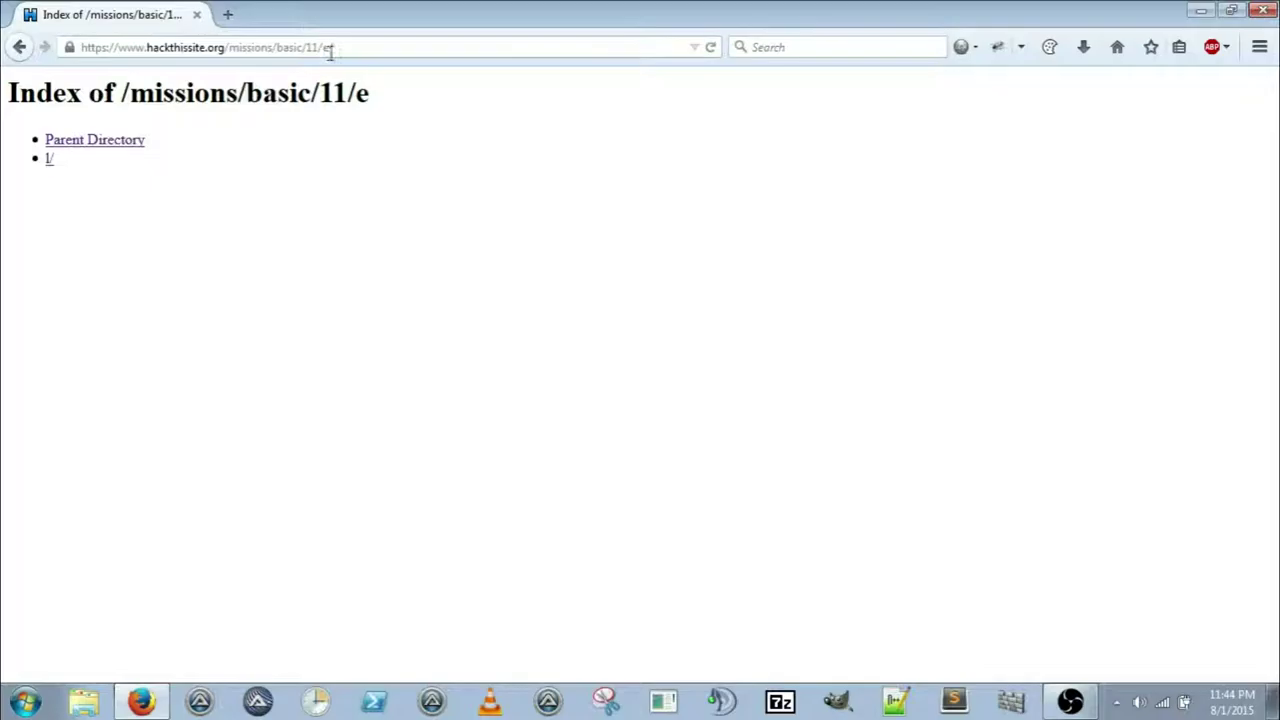
Follow the l, t, o and n links down to /e/l/t/o/n.
click(49, 161)
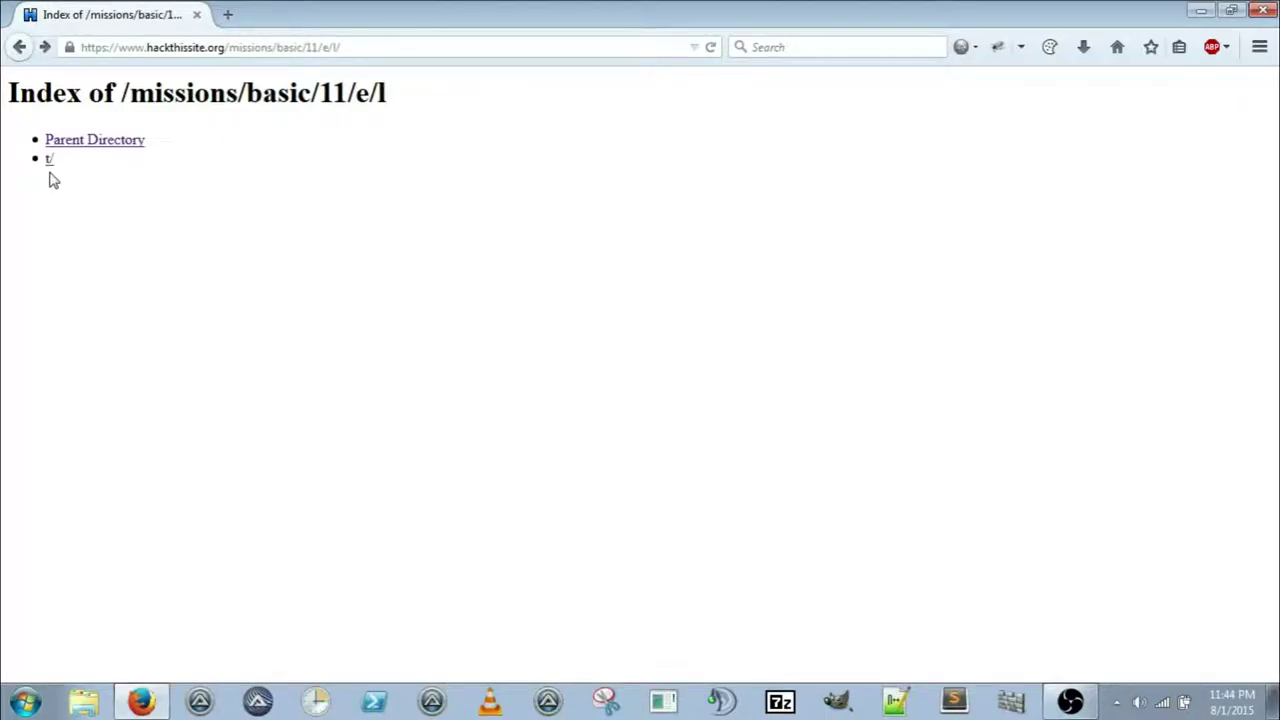
click(48, 162)
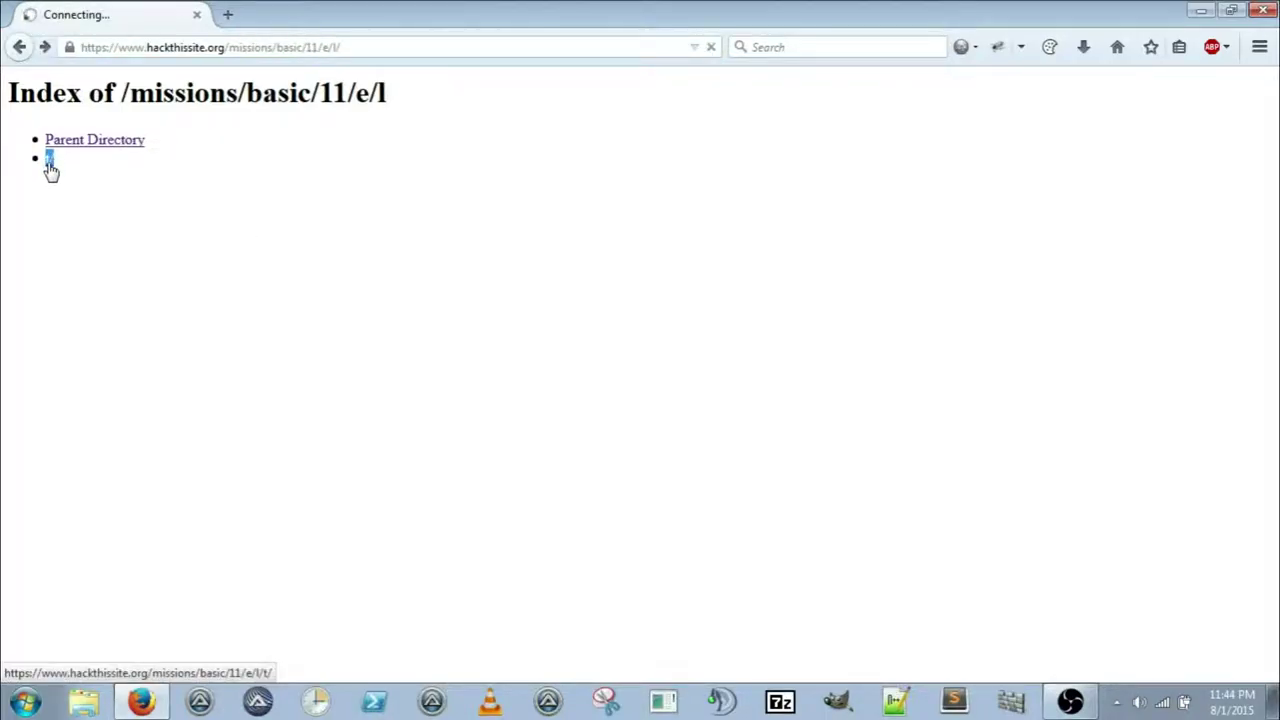
click(48, 163)
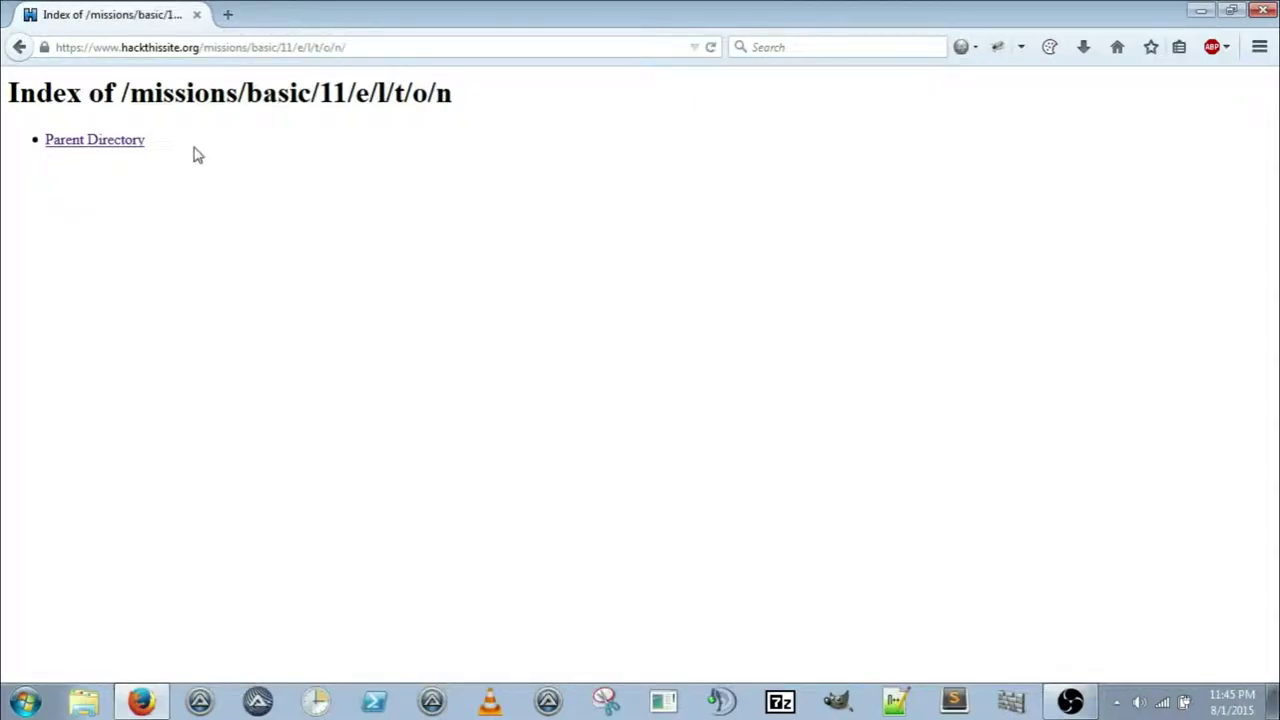
View and close the /e/l/t/o/n listing's source, then ready its address for editing.
right_click(140, 226)
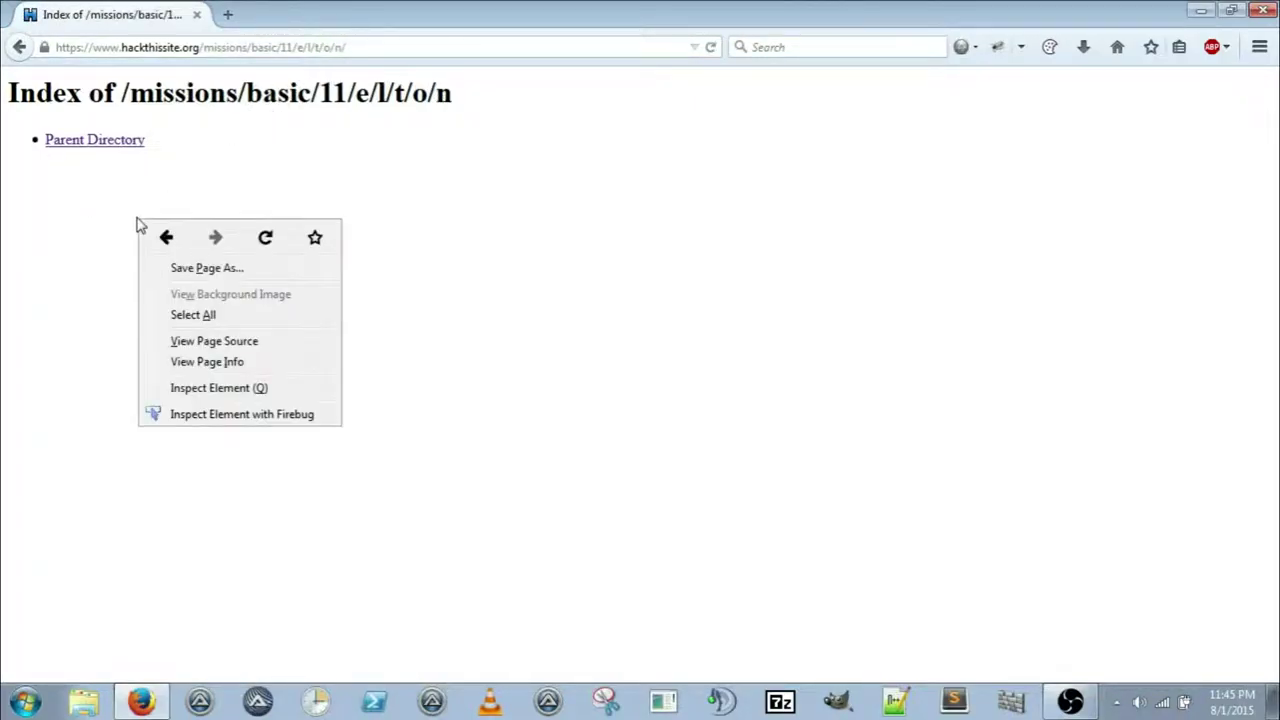
click(230, 340)
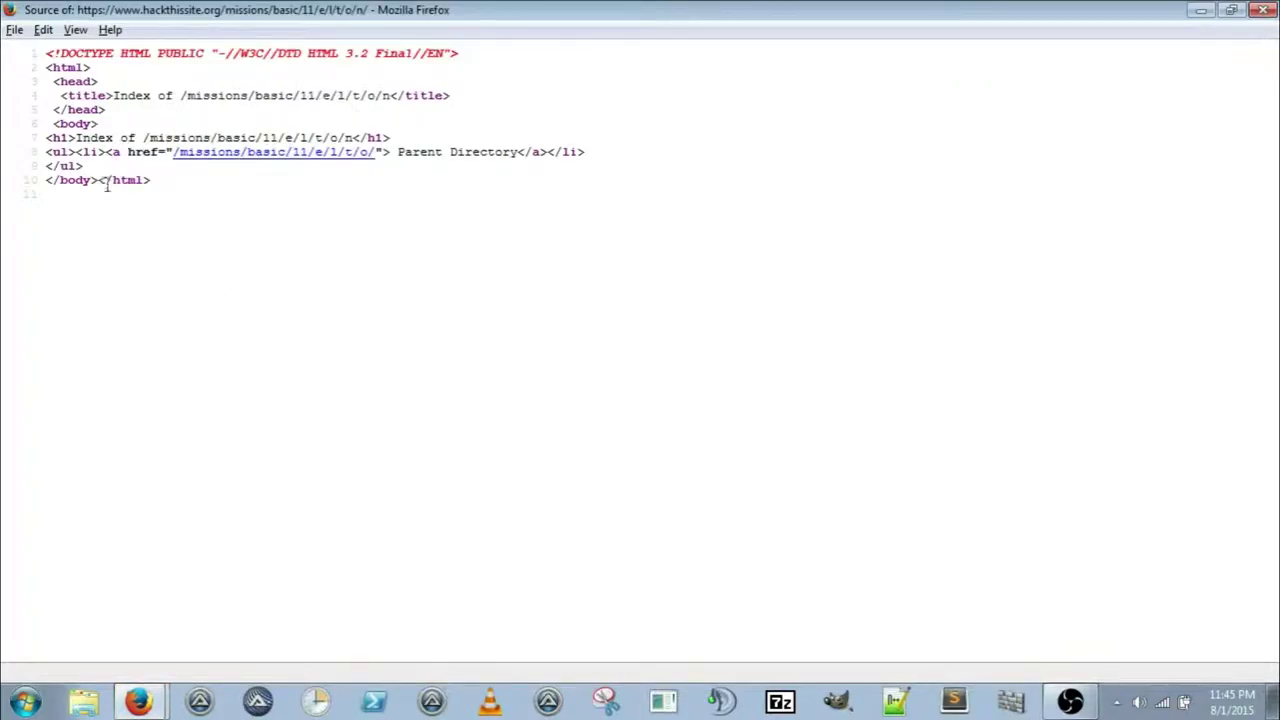
click(1263, 10)
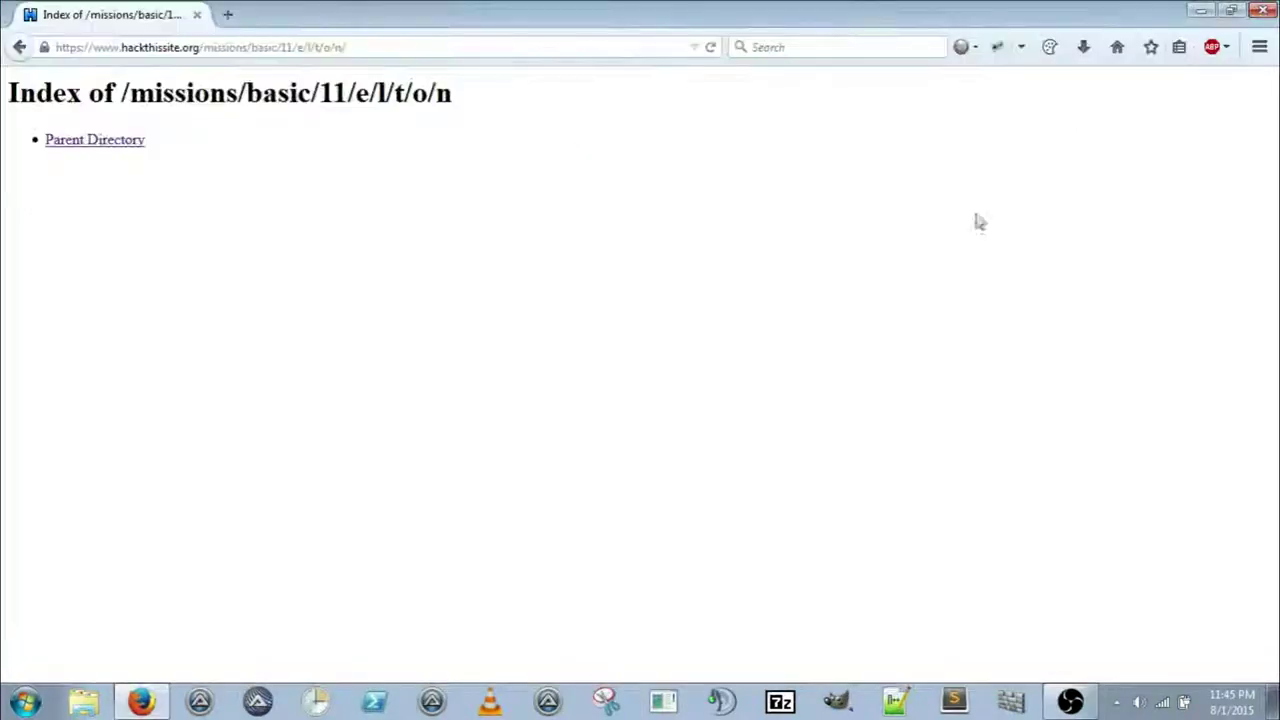
right_click(653, 223)
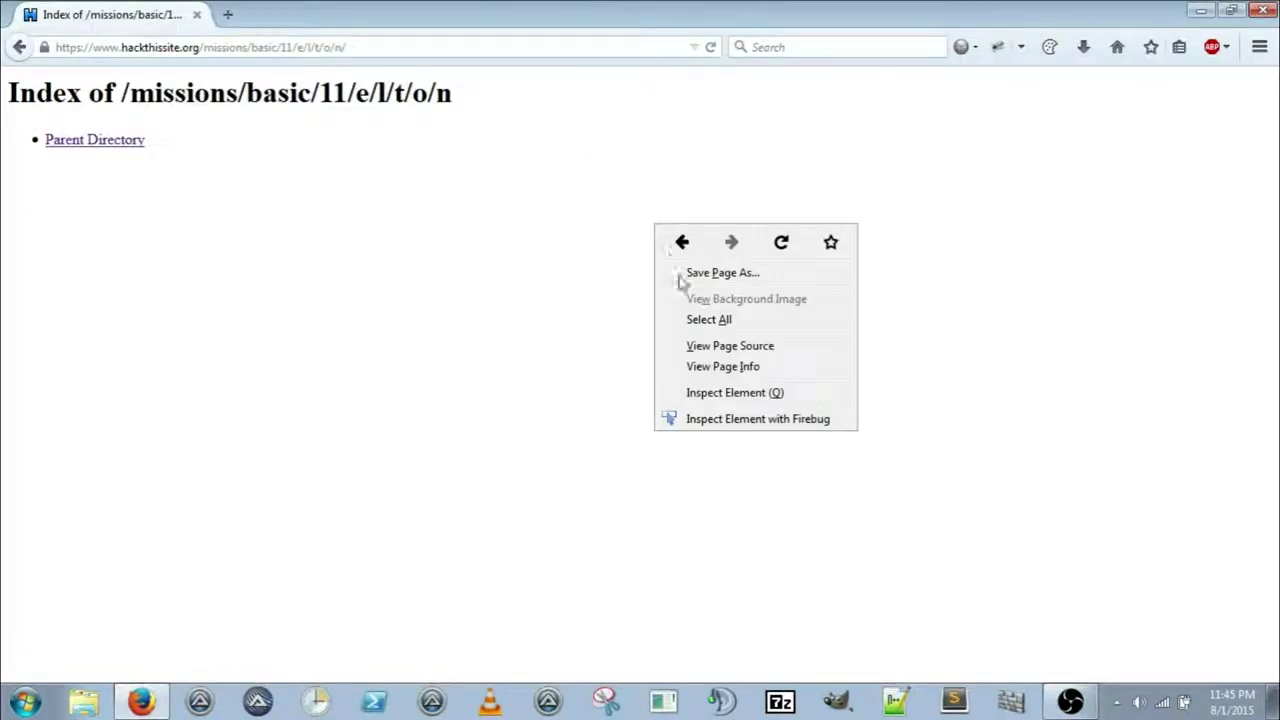
click(560, 319)
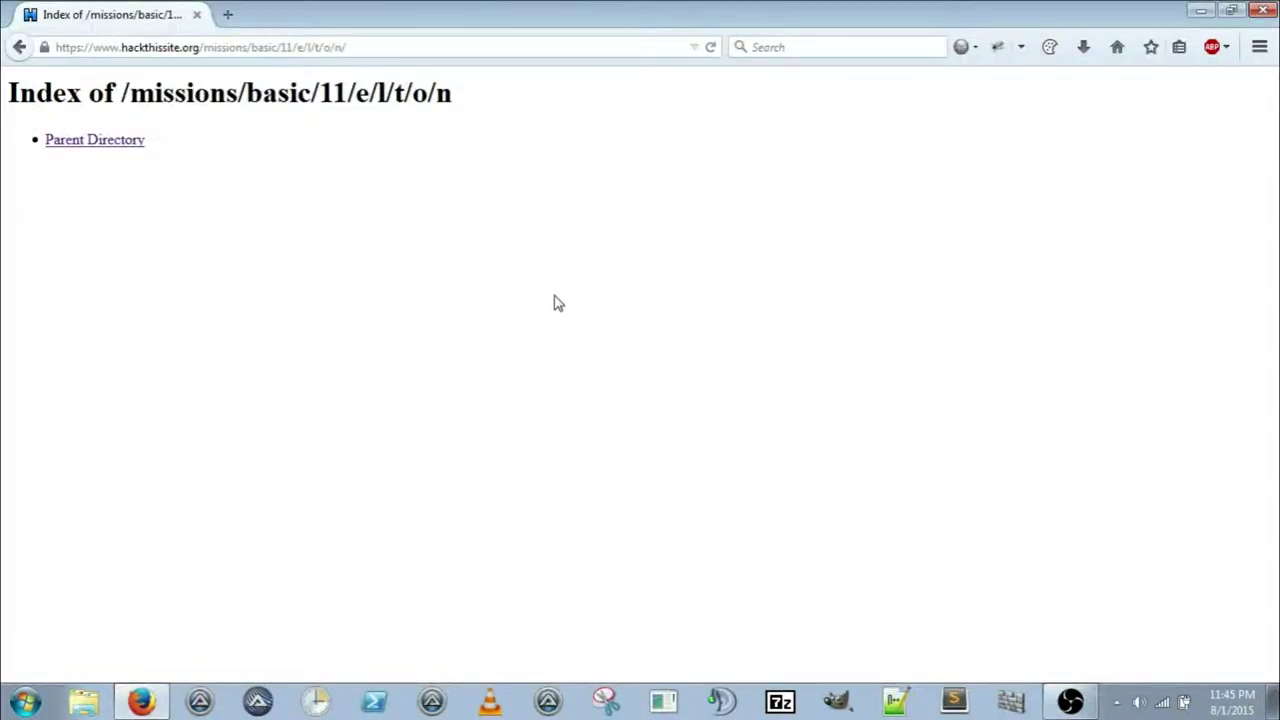
click(503, 56)
click(505, 57)
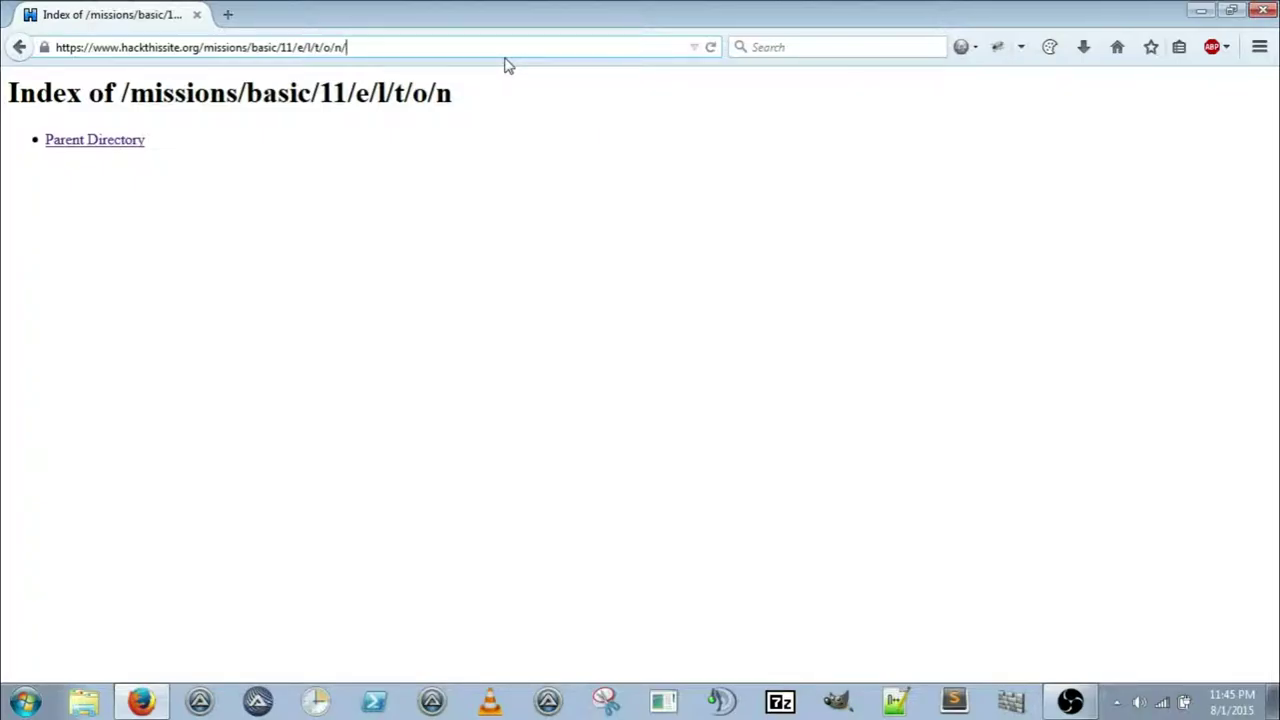
Load .htaccess in /e/l/t/o/n and copy the DaAnswer name from its IndexIgnore rule.
text(.)
key(Return)
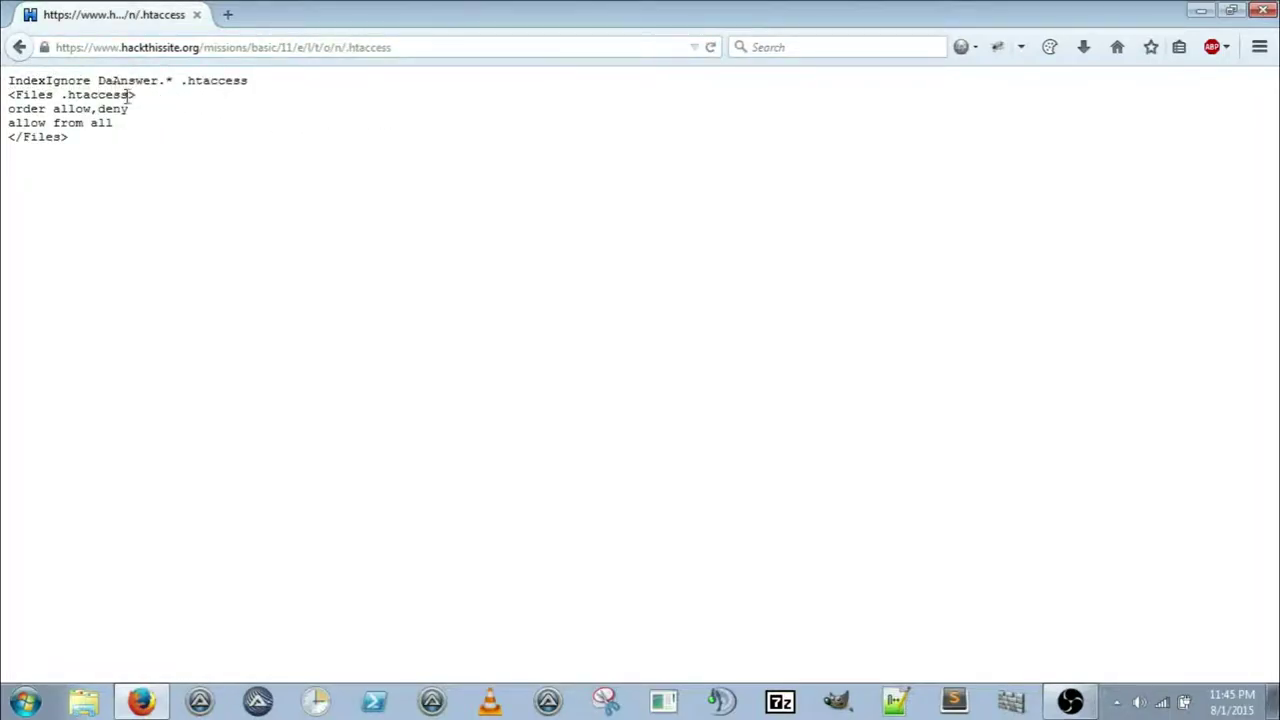
mouse_move(77, 146)
mouse_down()
mouse_move(18, 114)
mouse_move(8, 80)
mouse_move(29, 110)
mouse_up()
click(46, 160)
click(88, 170)
drag(98, 80, 160, 84)
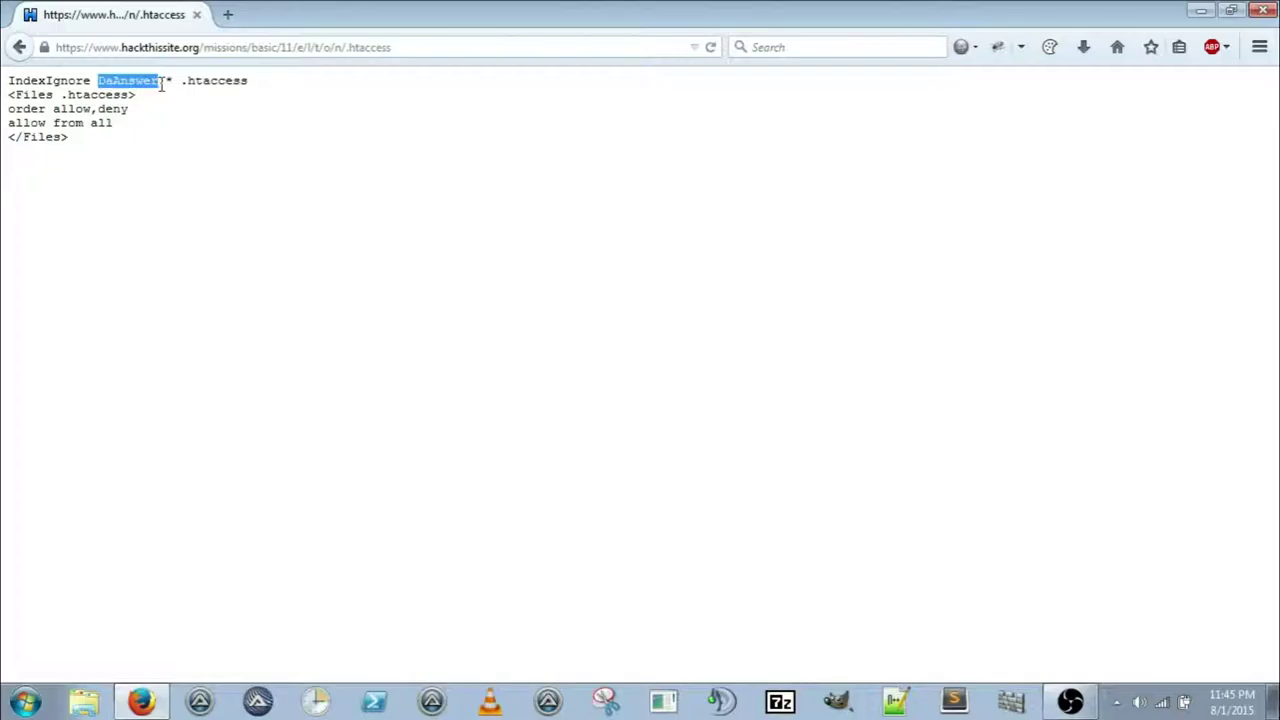
right_click(137, 87)
click(151, 100)
Replace .htaccess in the address with DaAnswer and load the hidden file.
double_click(168, 80)
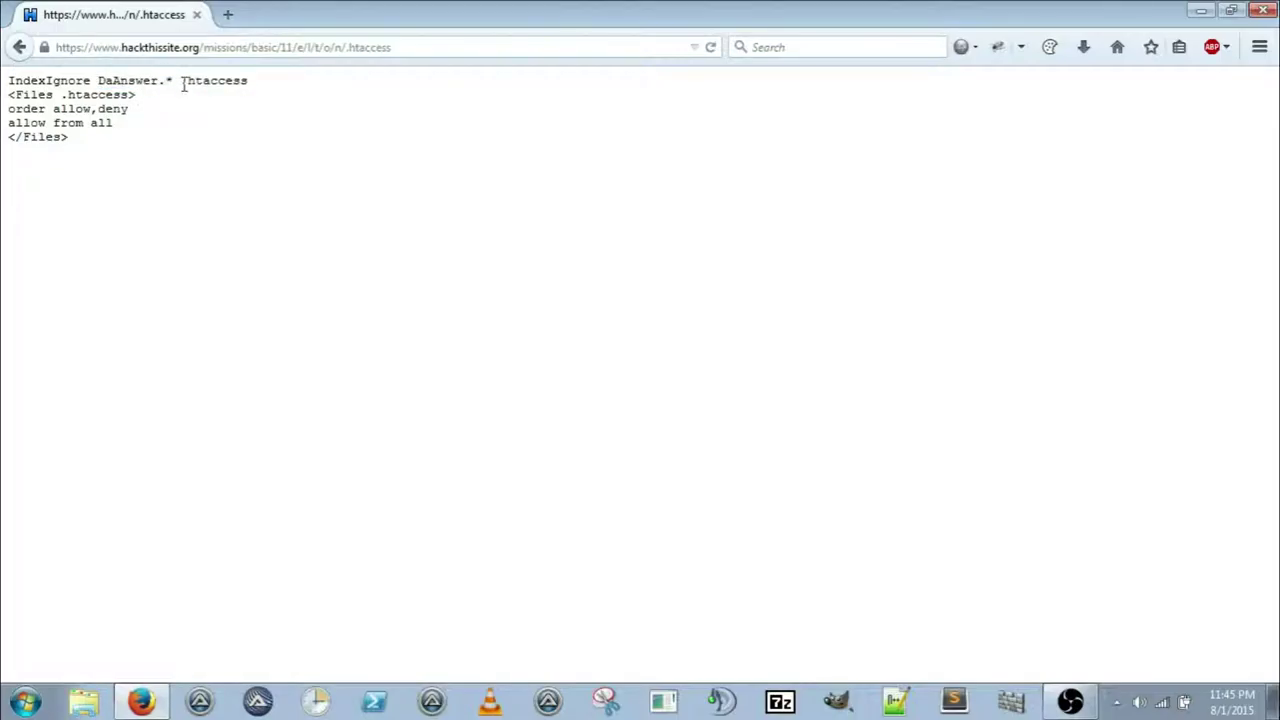
drag(182, 84, 248, 84)
click(272, 104)
drag(429, 50, 349, 46)
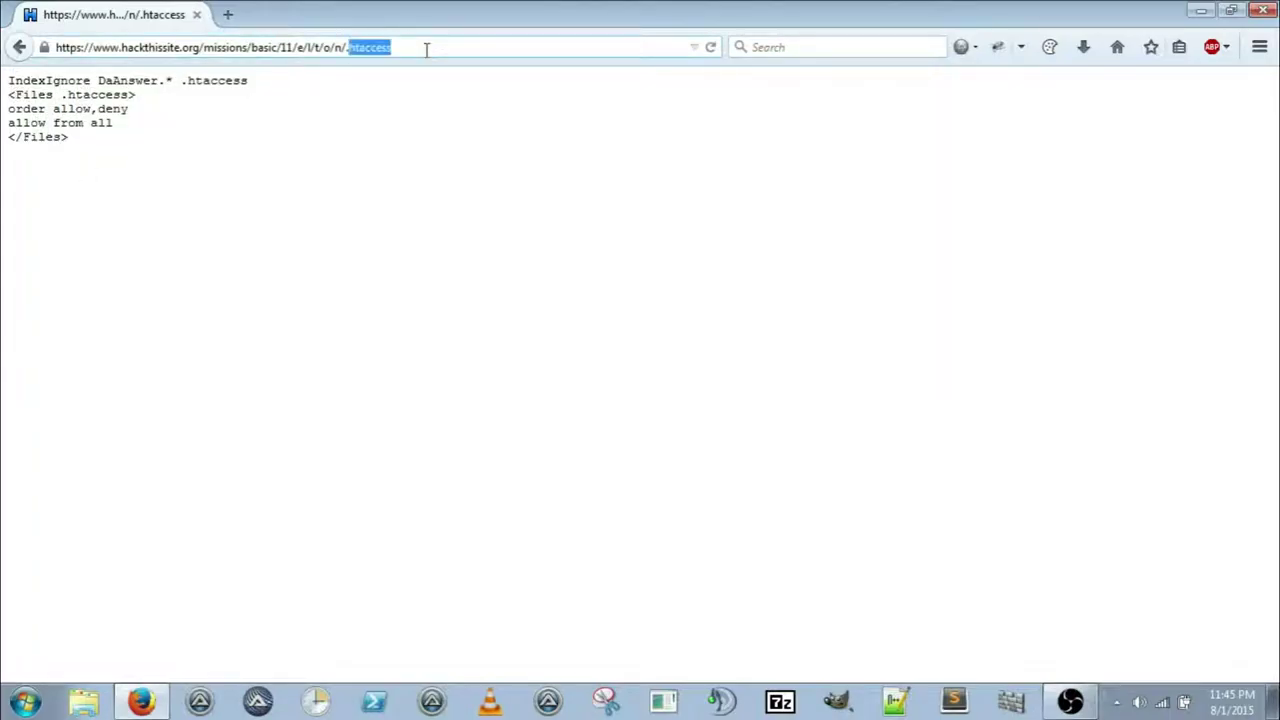
drag(424, 52, 343, 55)
click(404, 46)
drag(423, 48, 347, 50)
text(DaAnswer)
key(Return)
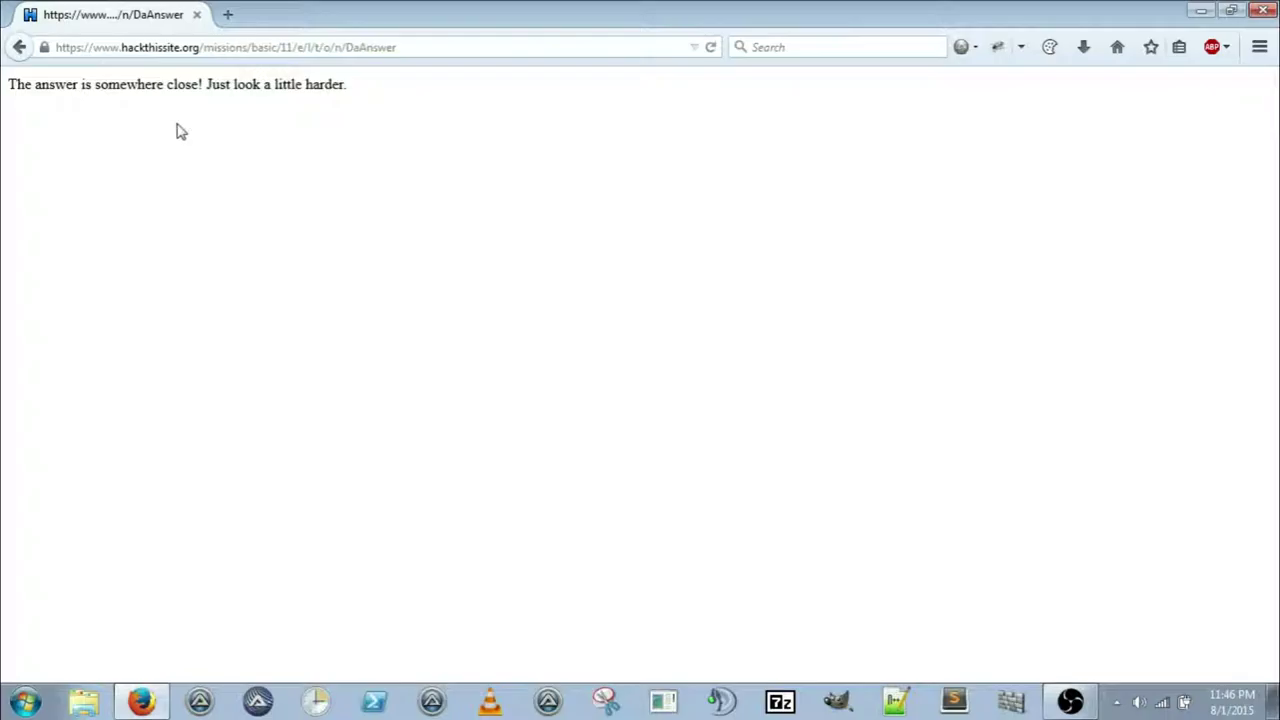
Copy the key word from the DaAnswer hint and trim the URL back to /missions/basic/11/.
drag(94, 87, 164, 88)
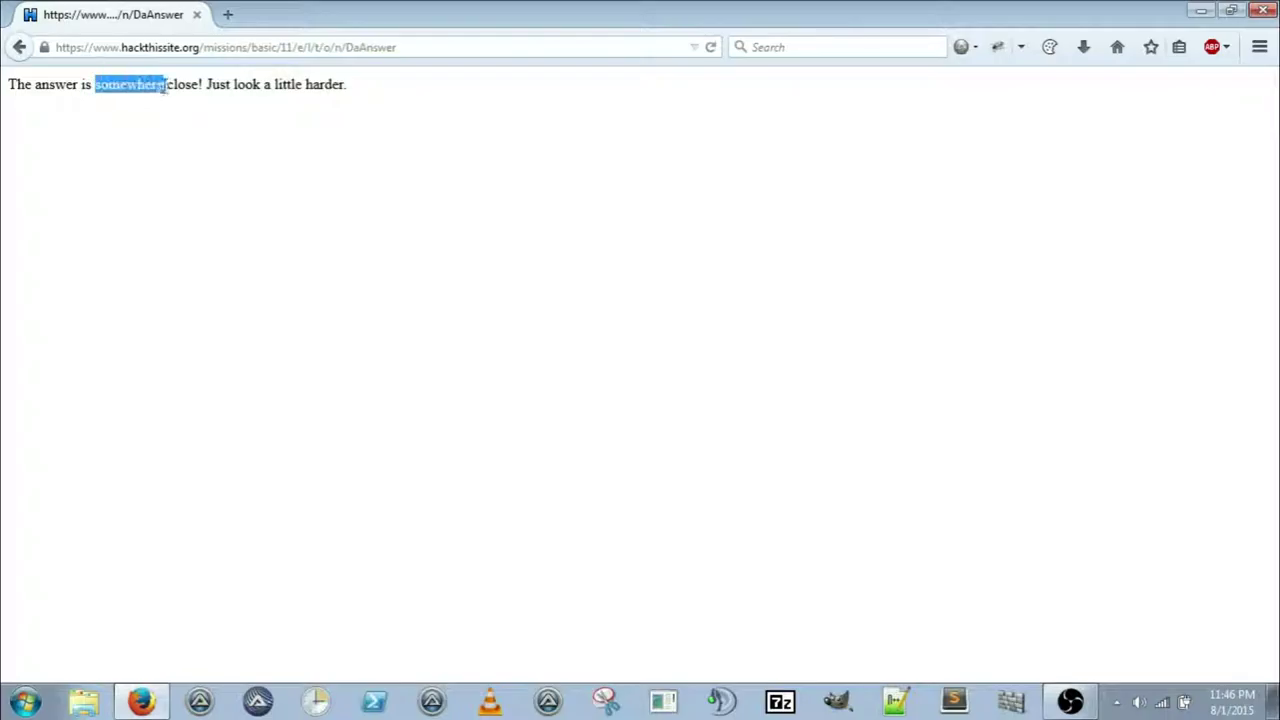
right_click(134, 89)
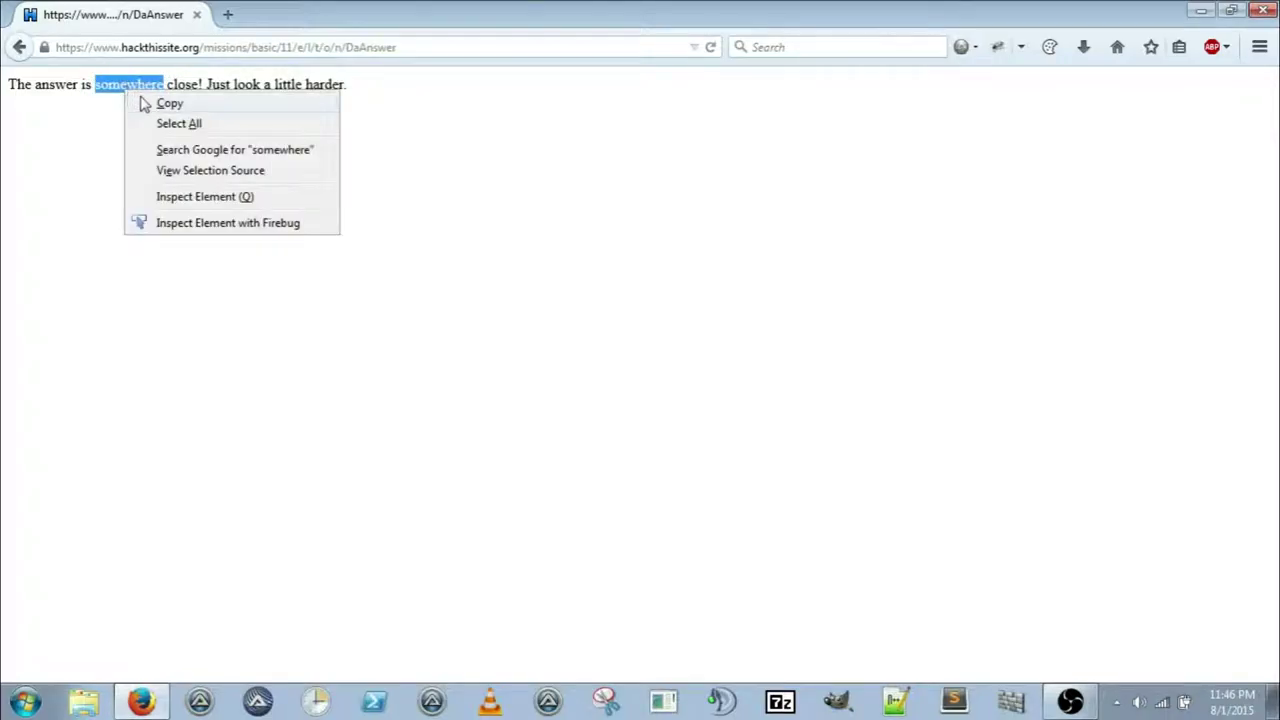
click(145, 101)
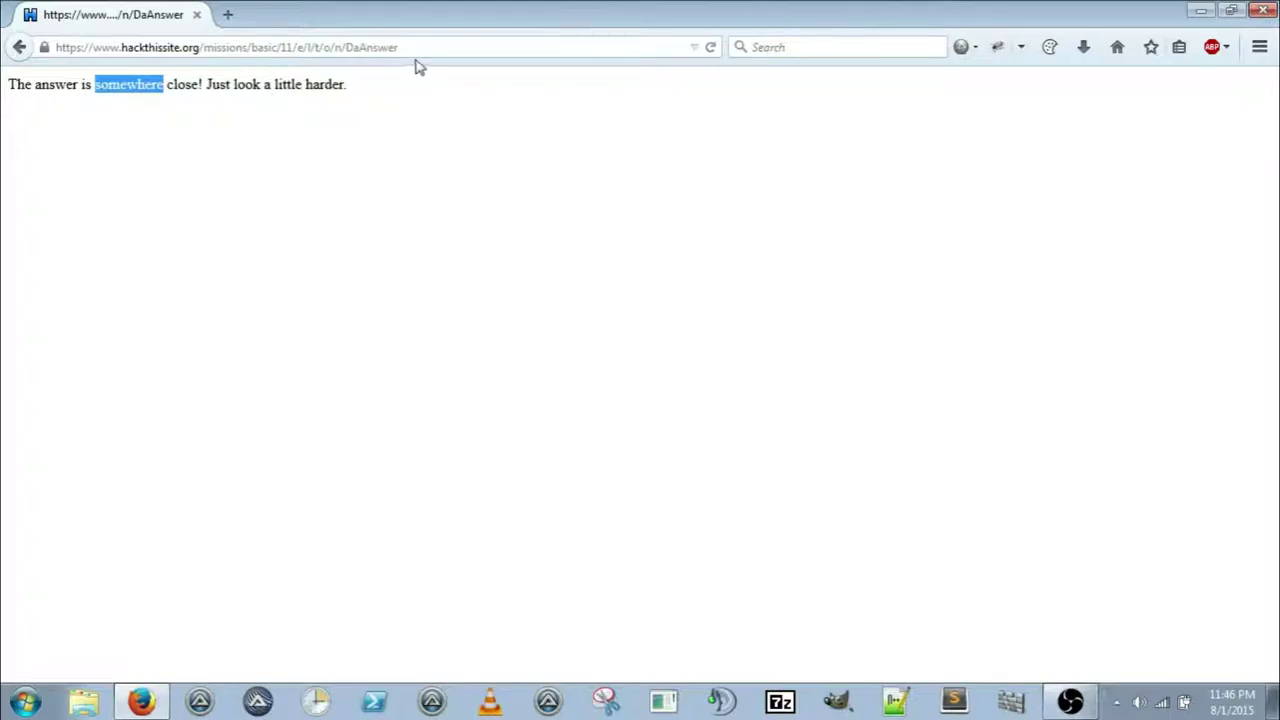
drag(429, 46, 300, 68)
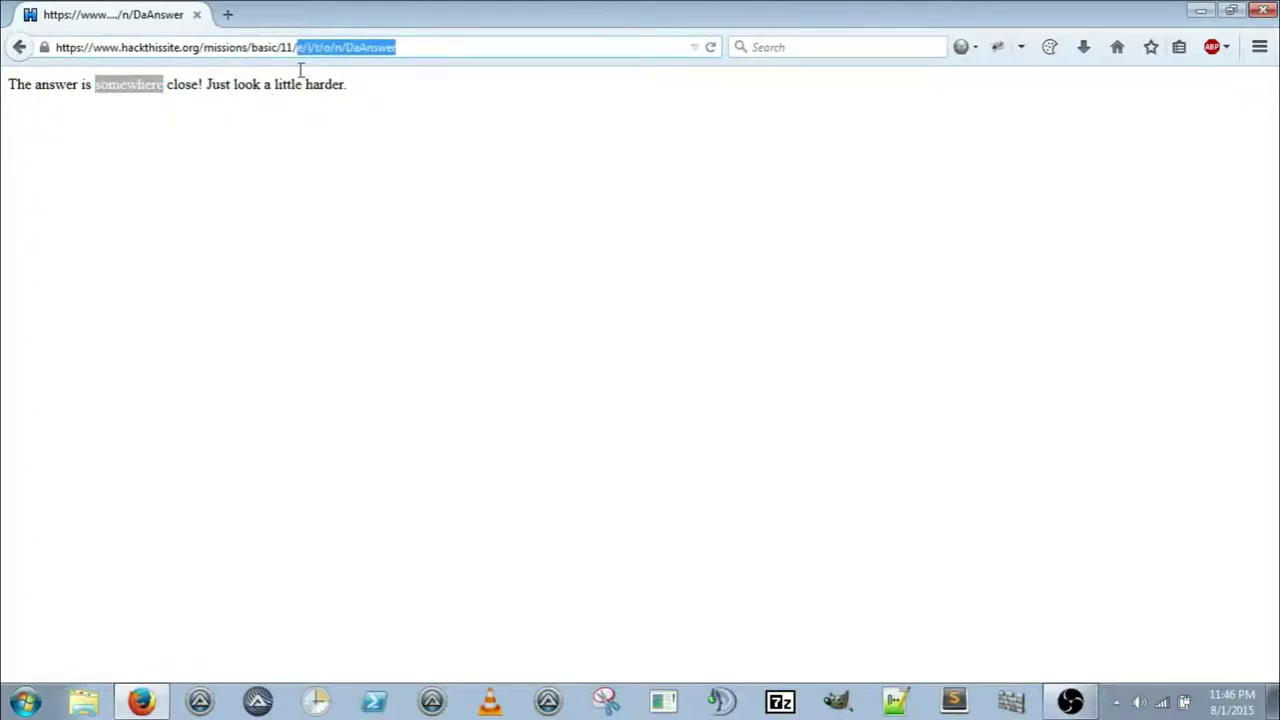
key(BackSpace)
key(Return)
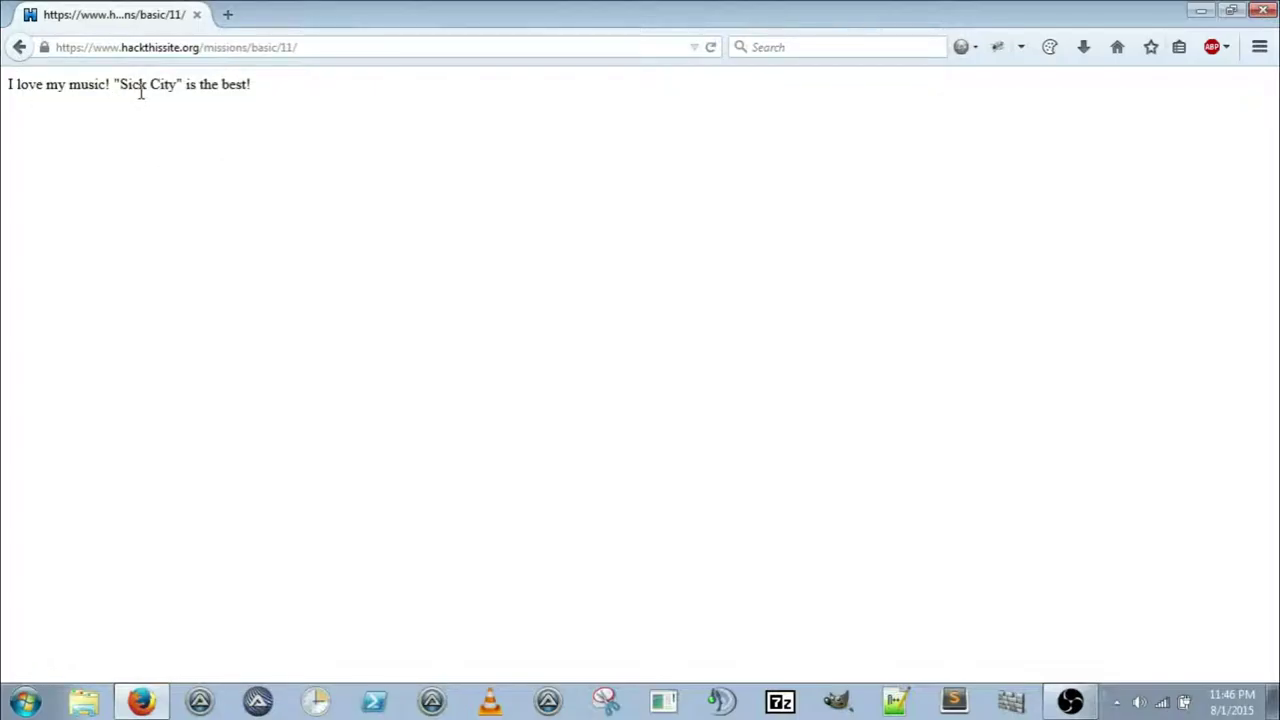
Load mission 11's index.php and submit the word from the DaAnswer hint as the password.
click(359, 47)
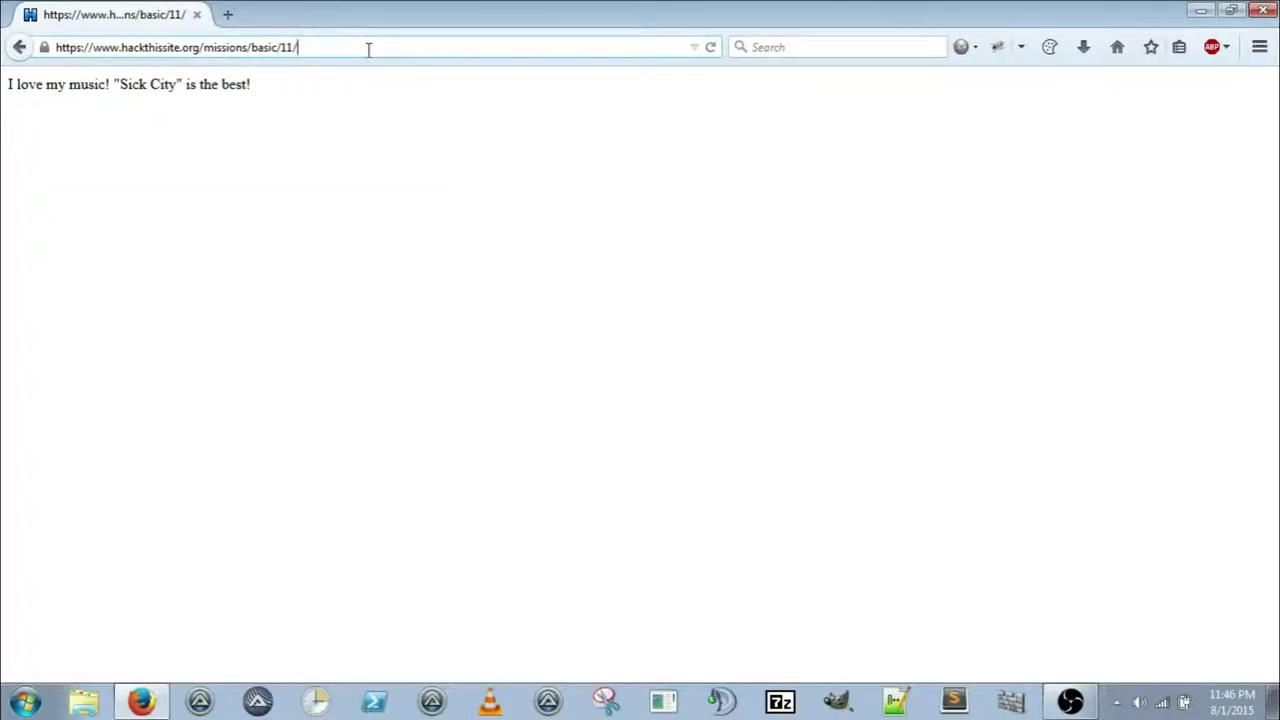
text(index.php)
key(Return)
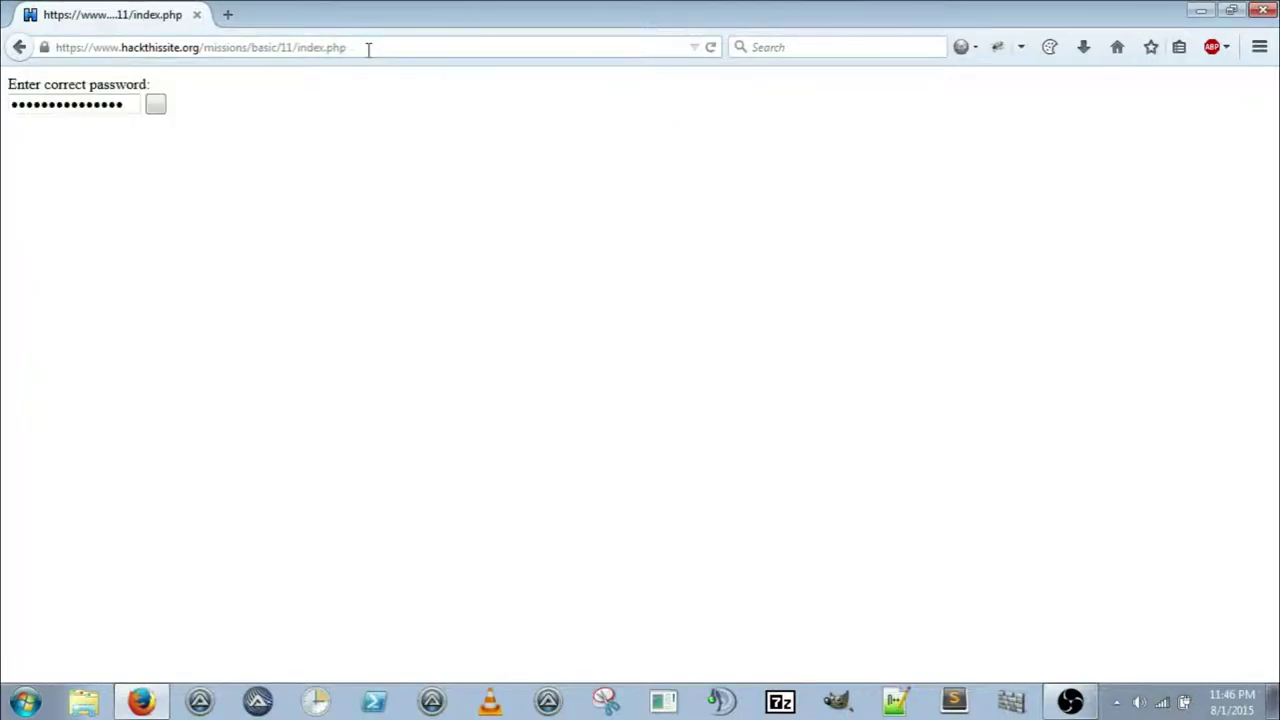
drag(136, 105, 10, 105)
text(somewhere)
key(Return)
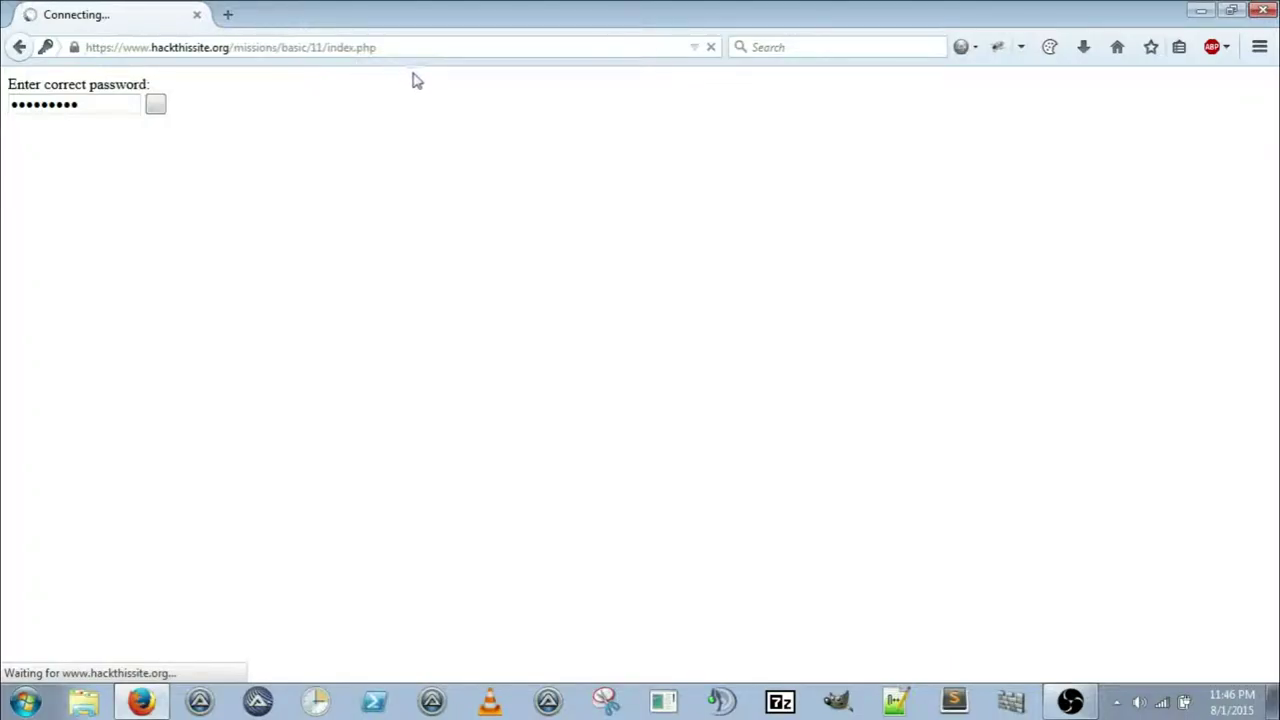
Recover from Document Expired by reloading with Resend, then resubmit the password form.
drag(377, 47, 329, 47)
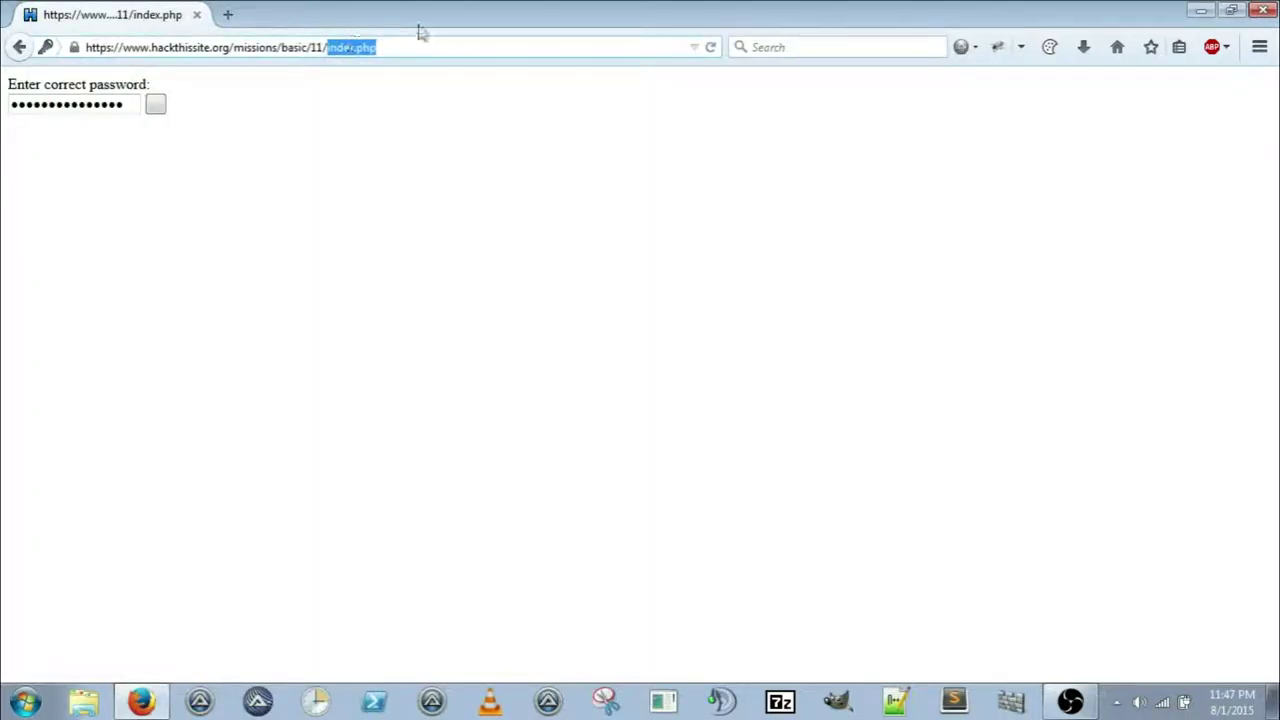
key(BackSpace)
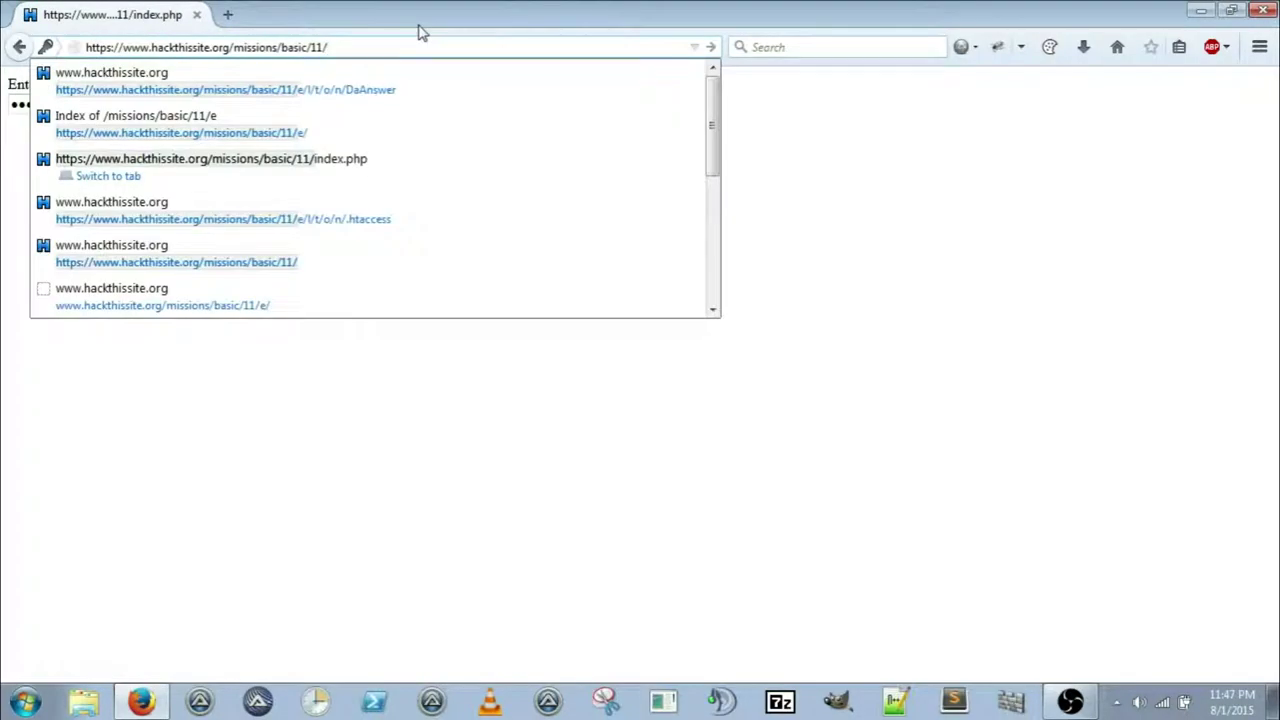
click(411, 77)
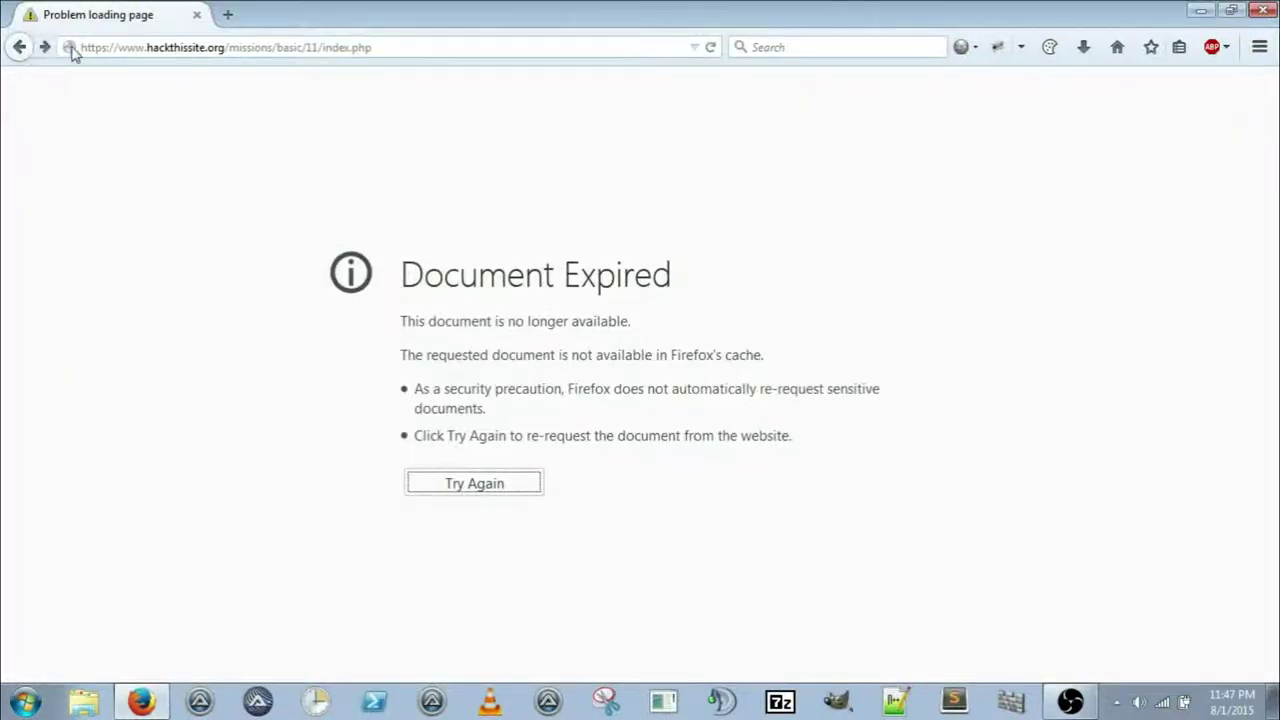
click(709, 47)
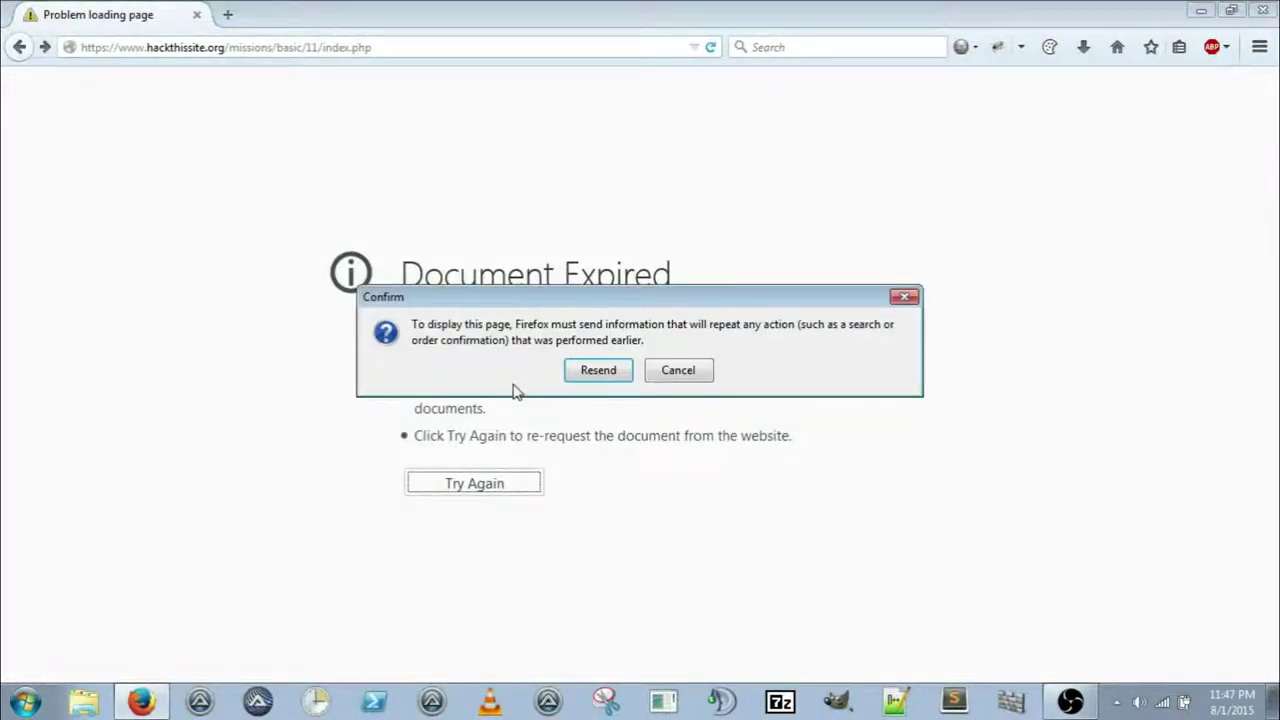
click(594, 372)
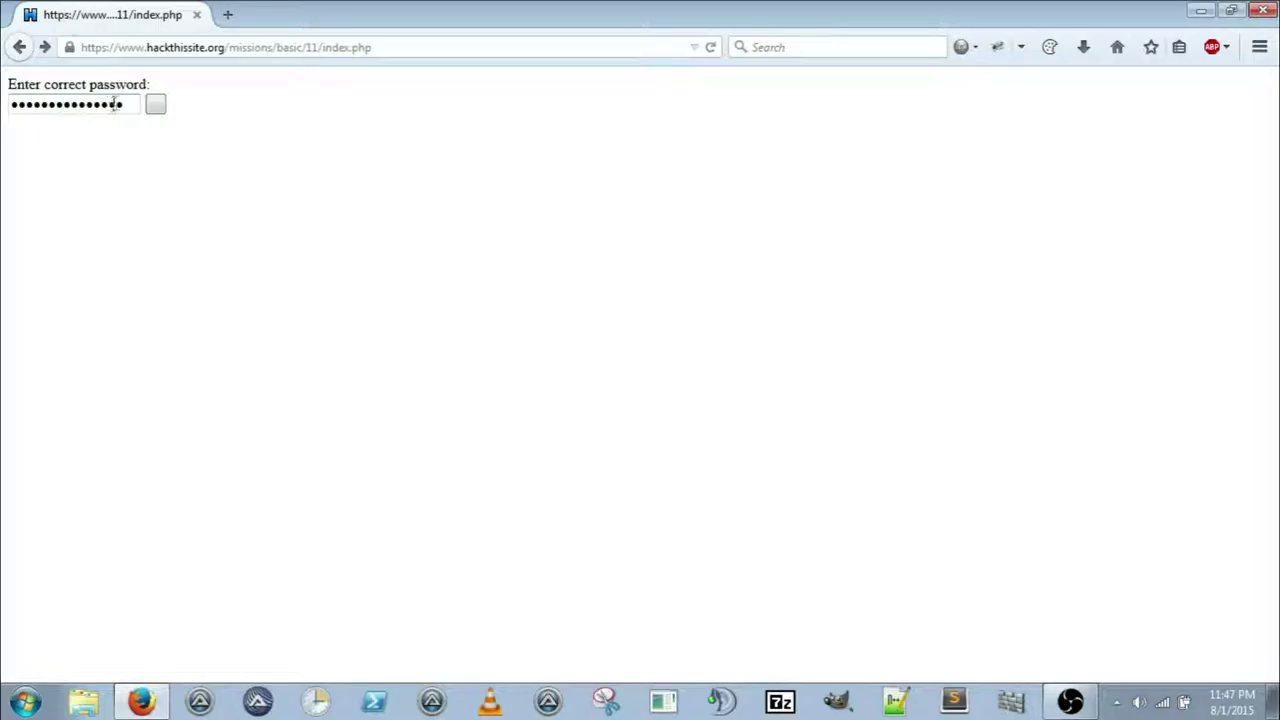
drag(120, 104, 3, 100)
click(3, 100)
click(155, 106)
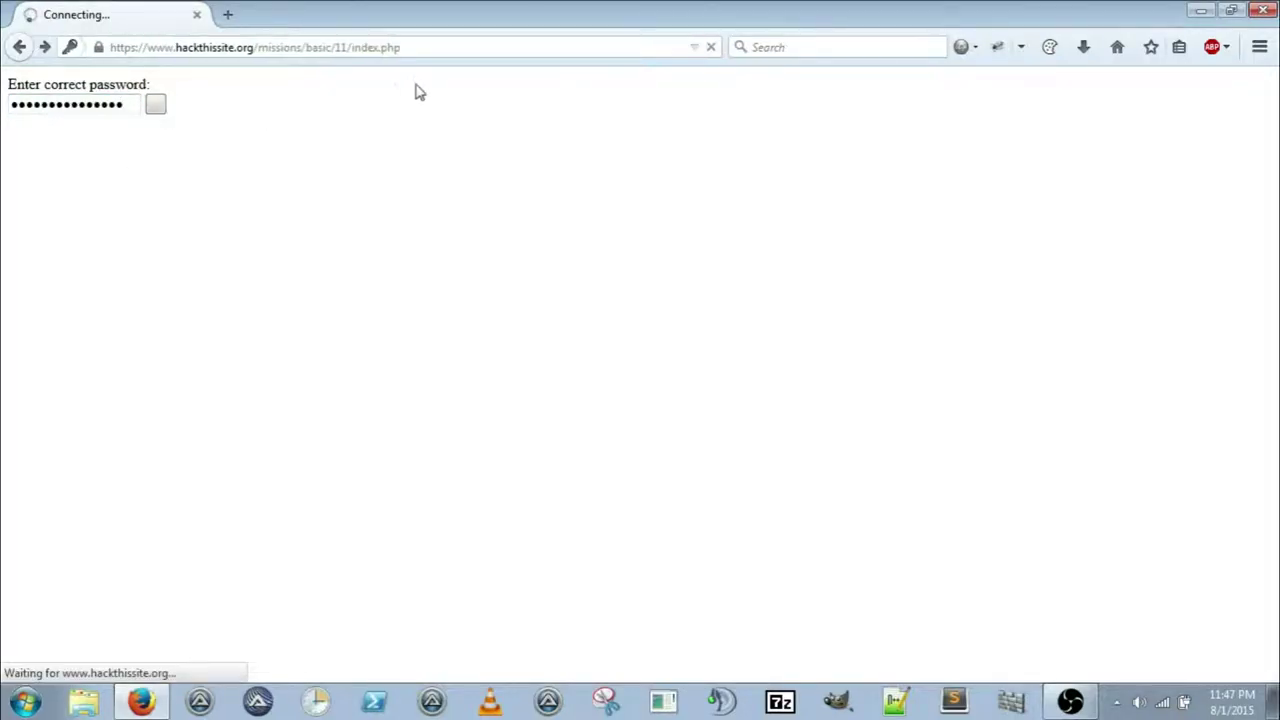